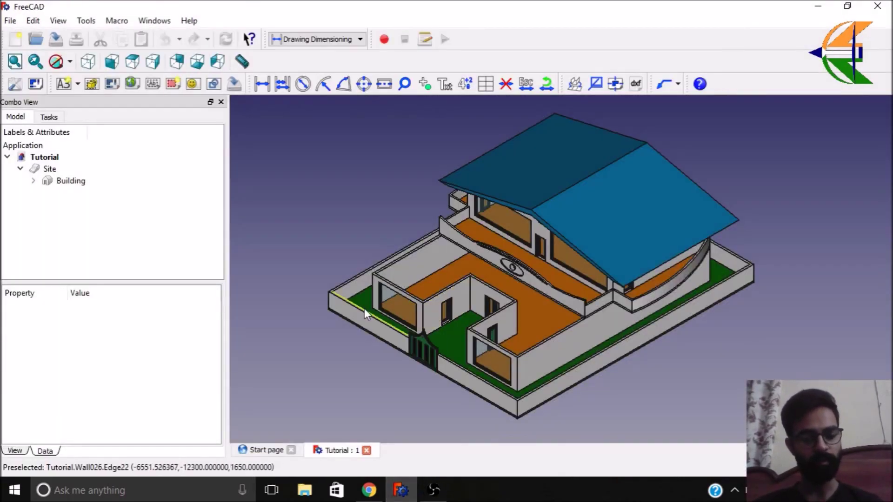
- Orbit the house to low front and near-top views, then inspect the Site and Building properties
middle_click_drag(364, 308, 742, 293)
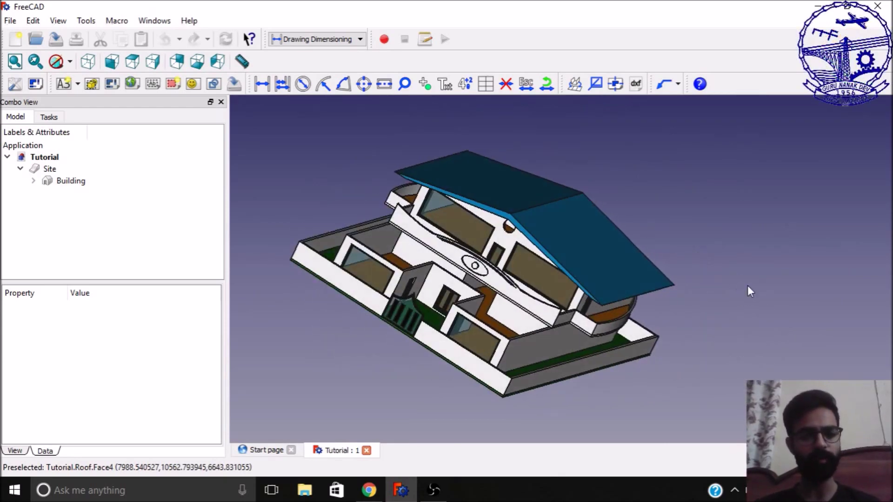
scroll(770, 287, "down", 4)
middle_click_drag(745, 289, 689, 311)
scroll(690, 311, "up", 3)
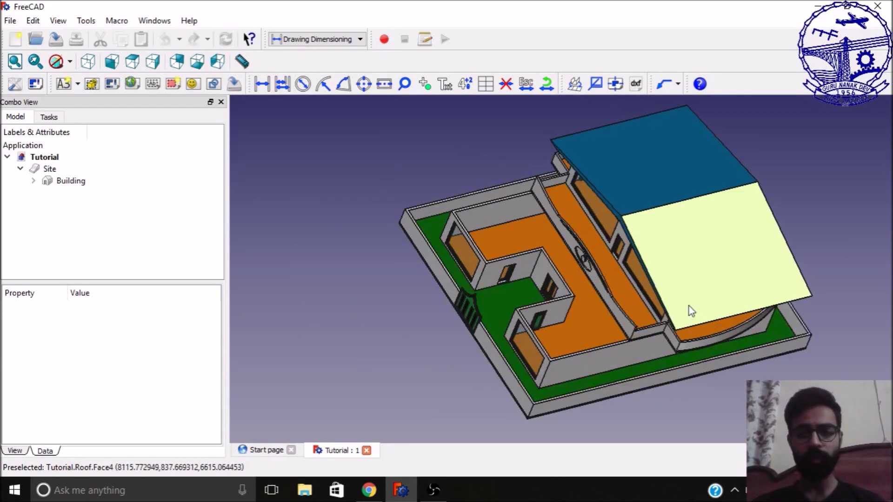
left_click(47, 169)
left_click(56, 184)
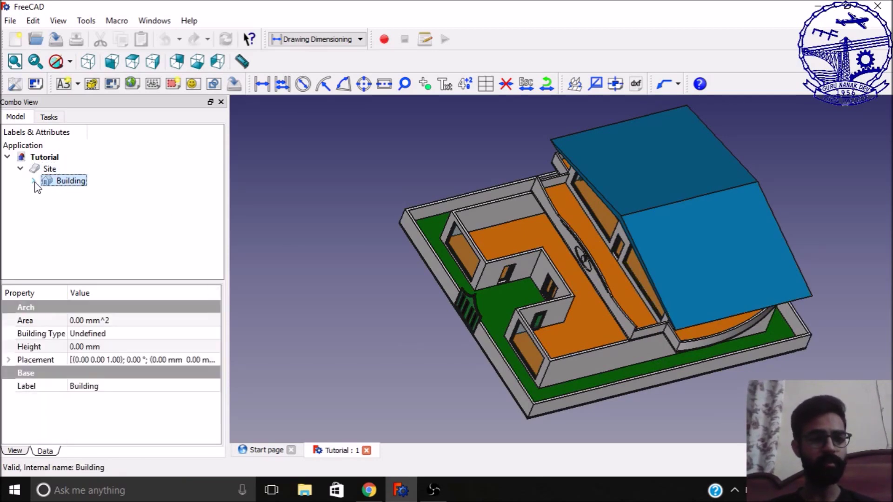
- Expand the Building, select each of its three floors, and hide 1. Ground Floor
left_click(34, 182)
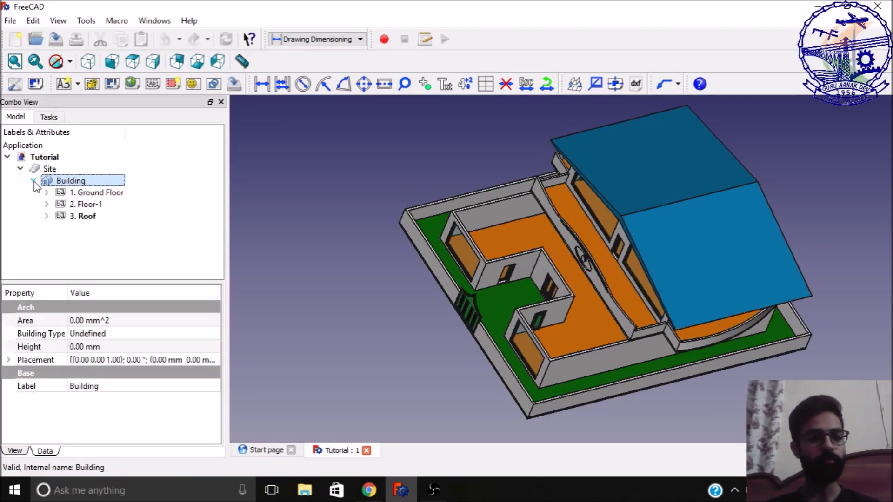
left_click(46, 168)
left_click(60, 185)
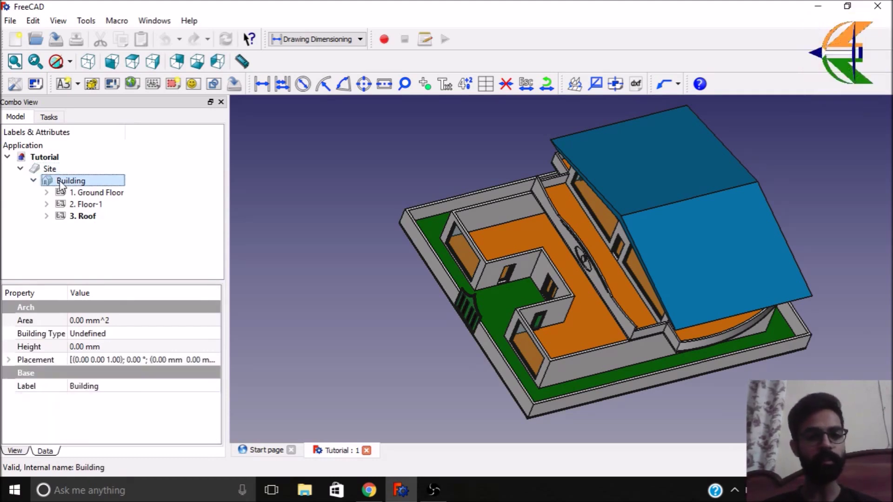
left_click(92, 194)
key("space")
key("space")
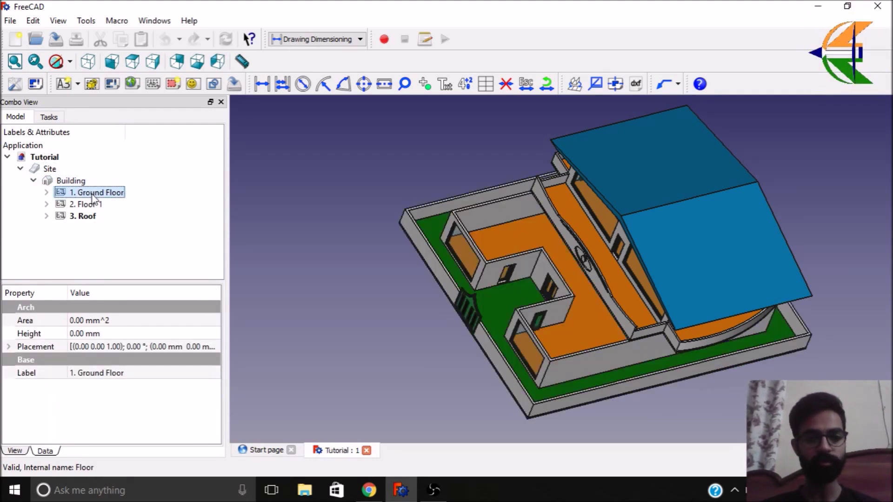
left_click(90, 205)
left_click(89, 216)
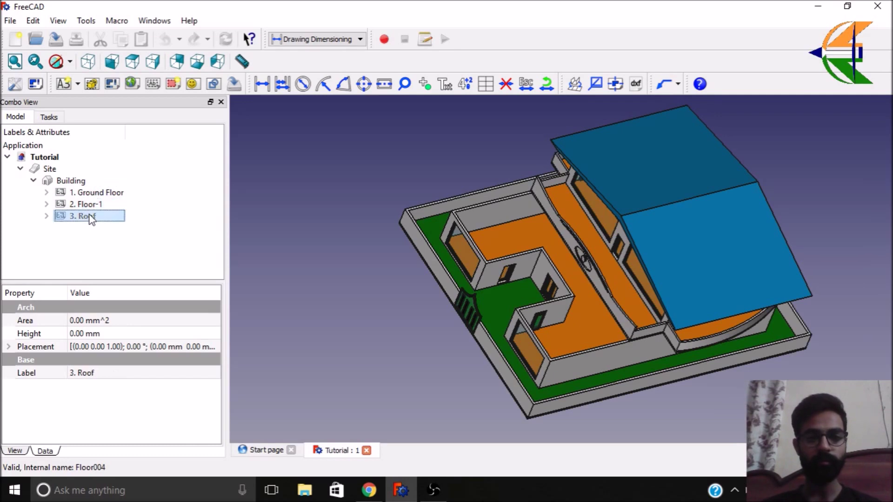
- Clear the selection and orbit the house to a side, then an isometric top view
left_click(291, 219)
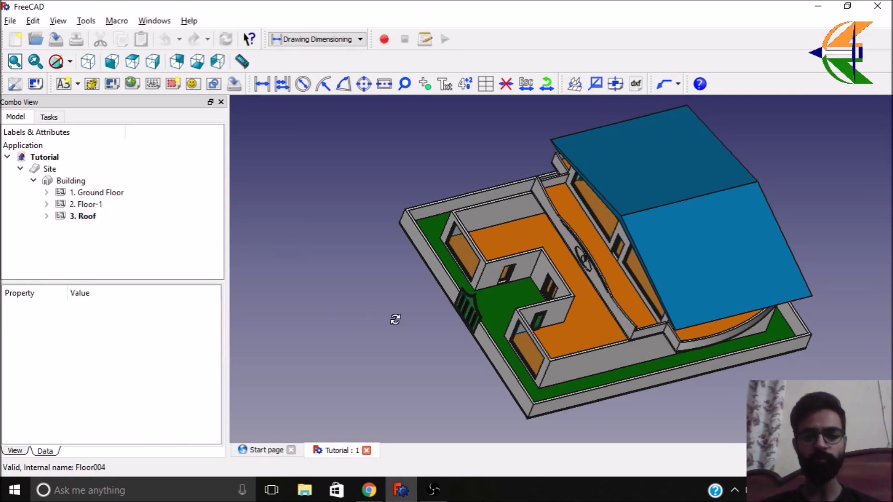
middle_click_drag(395, 319, 490, 315)
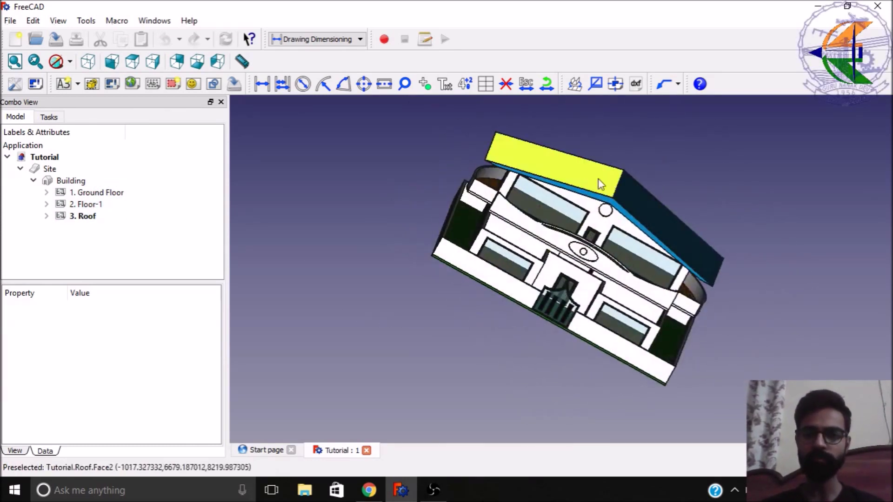
middle_click_drag(518, 253, 461, 250)
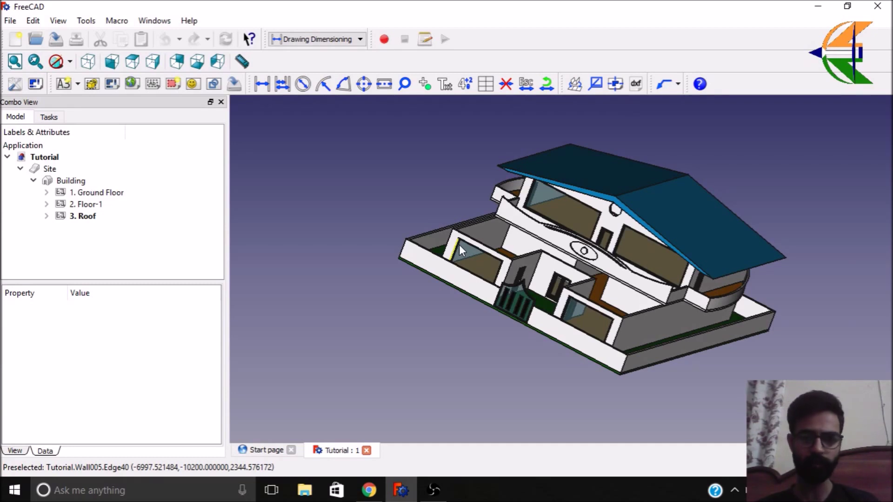
- Switch to the Arch workbench and snap to a straight front view
left_click(360, 39)
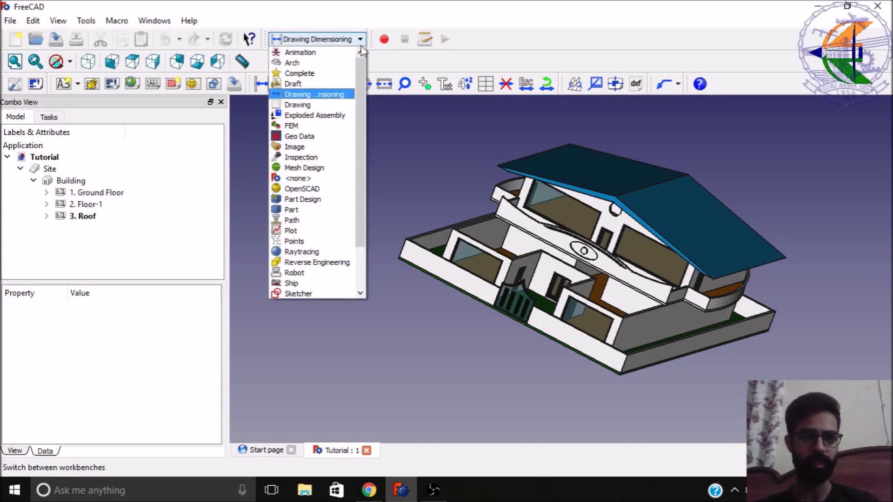
left_click(303, 62)
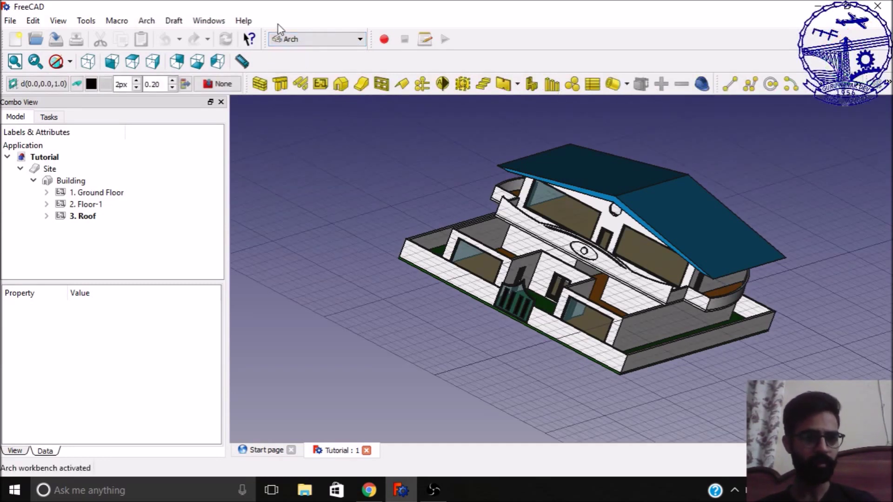
key("1")
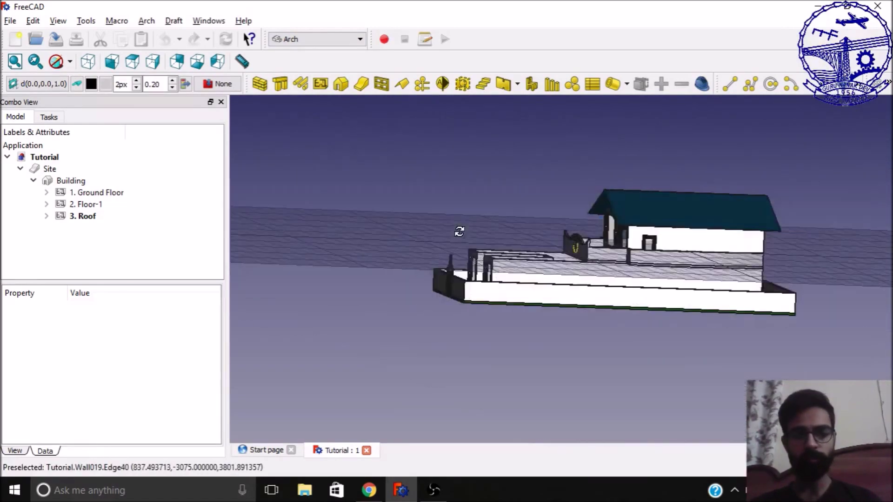
- Collapse the Building and select the house's front wall face
left_click(33, 181)
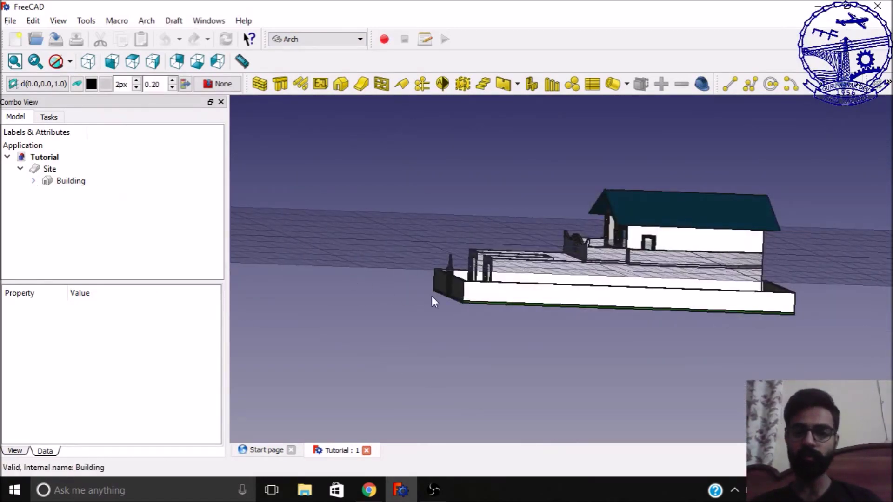
middle_click_drag(434, 301, 751, 347)
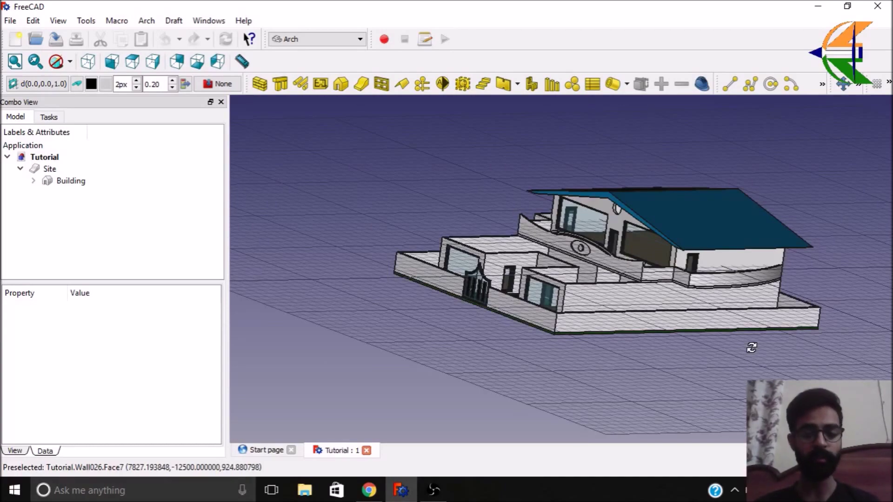
middle_click_drag(752, 348, 498, 261)
scroll(498, 261, "up", 5)
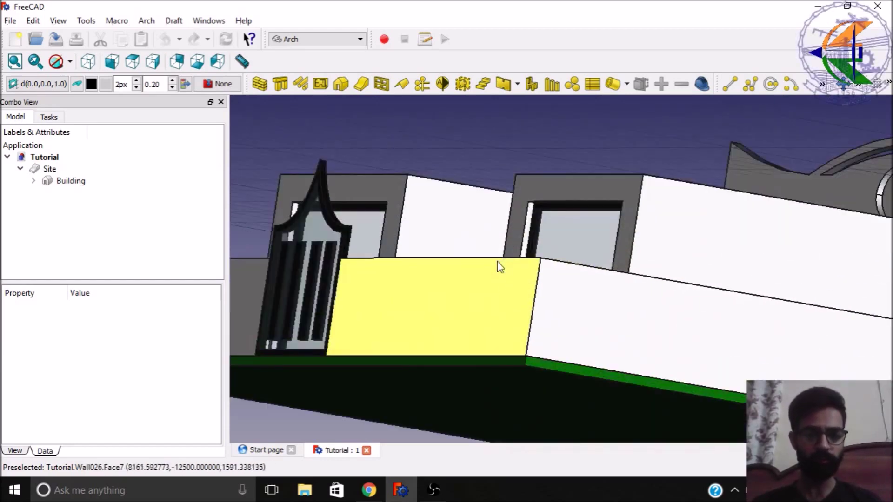
left_click(498, 261)
scroll(579, 225, "down", 5)
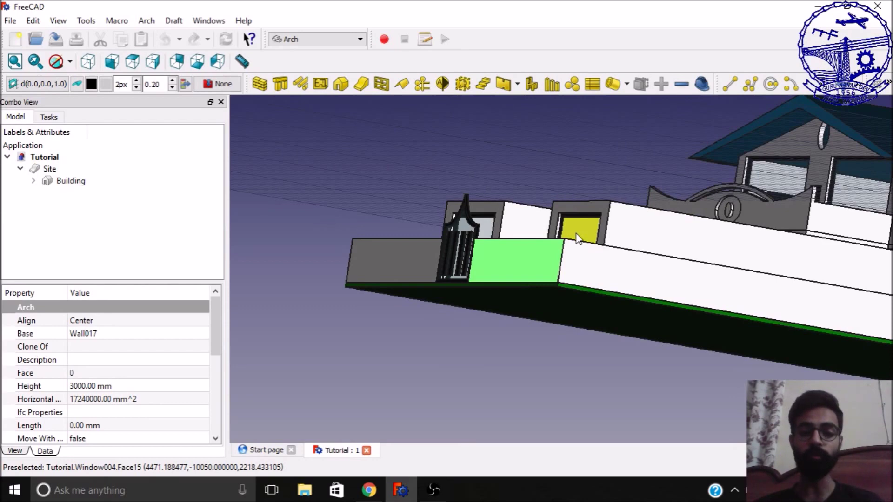
- Align the working plane to the front wall face, direction (0,-1,0)
left_click(50, 87)
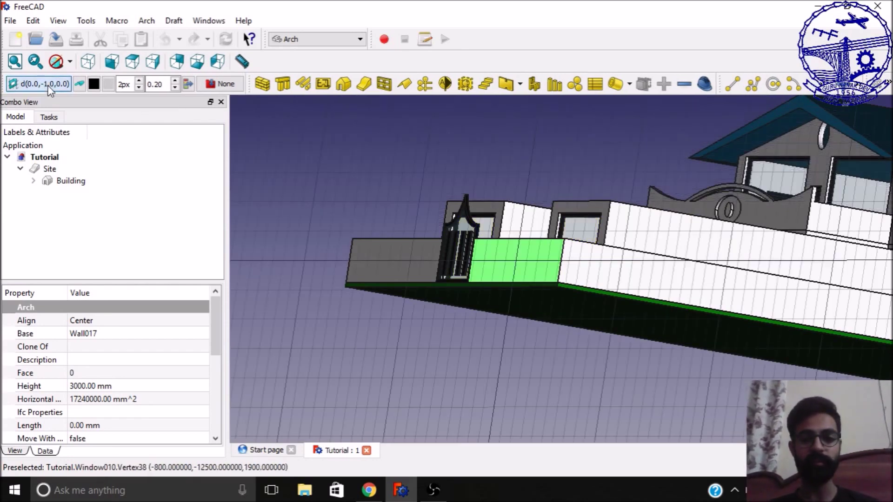
middle_click_drag(539, 191, 457, 317)
left_click(460, 276)
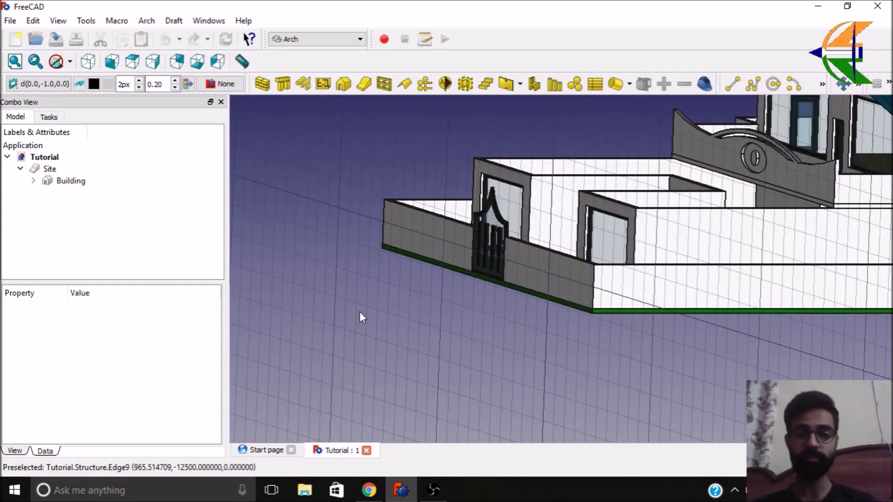
- Select the Building and create a section plane through it
scroll(433, 320, "down", 6)
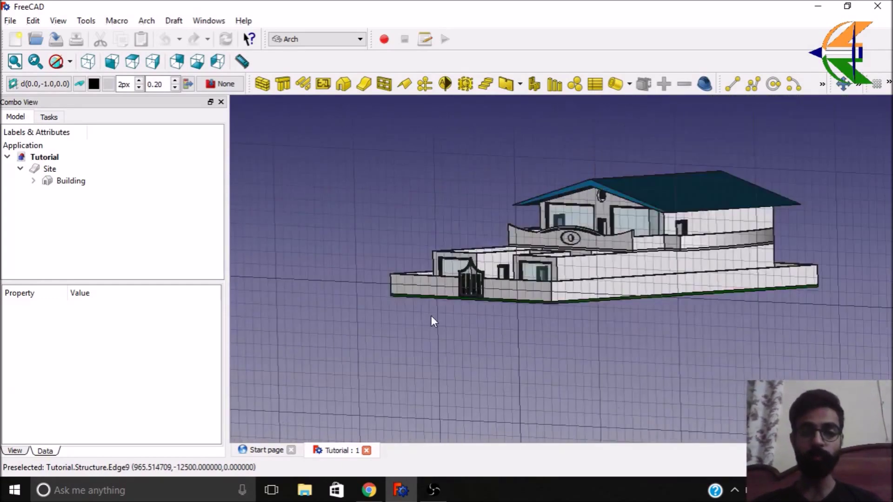
middle_click_drag(433, 319, 712, 277)
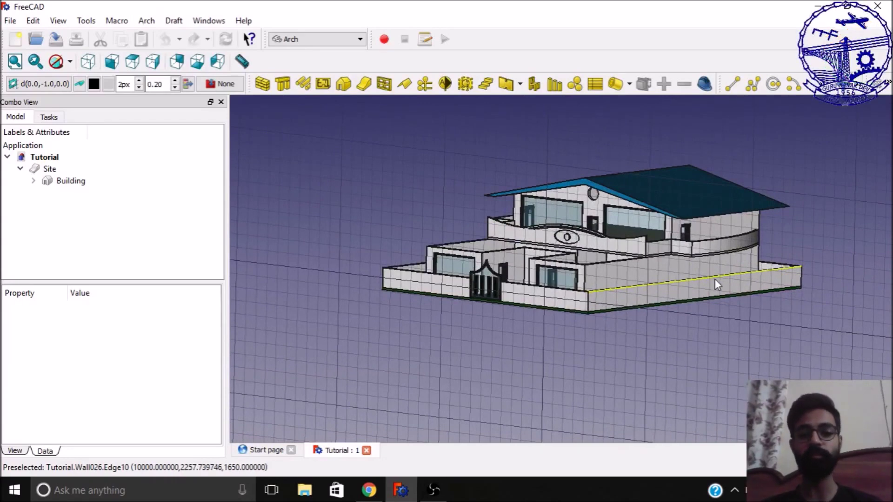
left_click(70, 181)
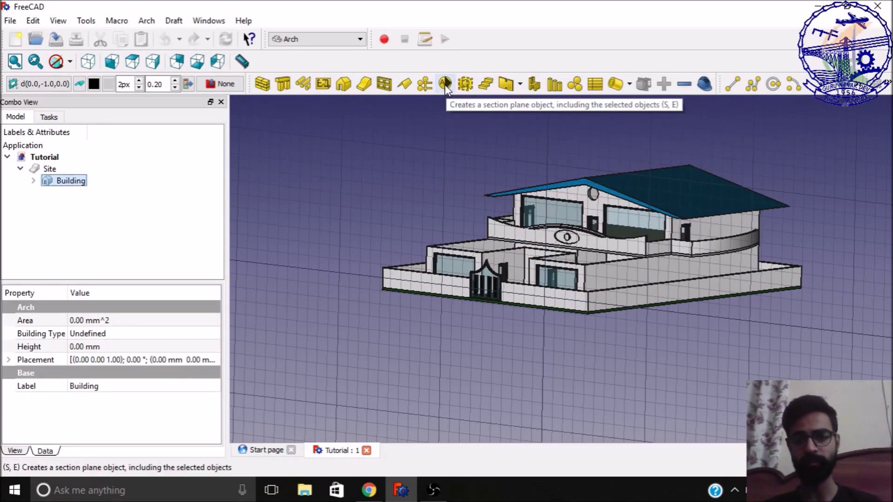
left_click(485, 84)
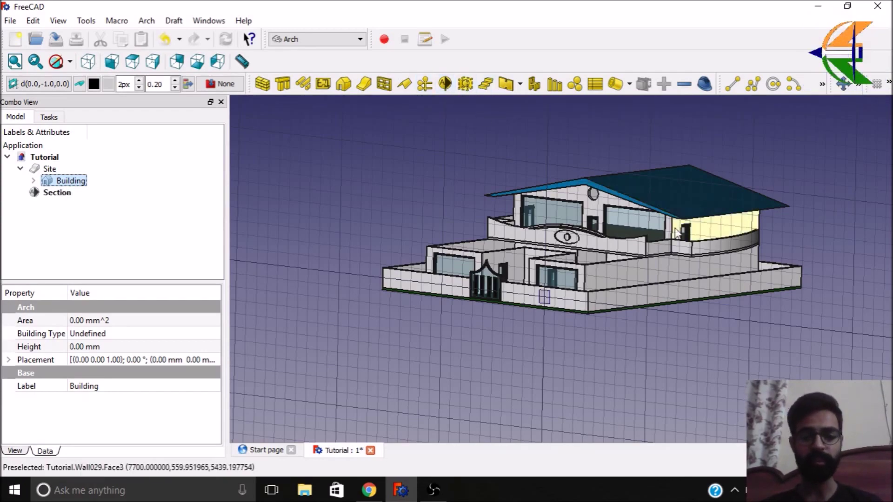
- Orbit to a higher view of the house and select the new Section plane
middle_click_drag(628, 195, 520, 318)
scroll(515, 325, "up", 5)
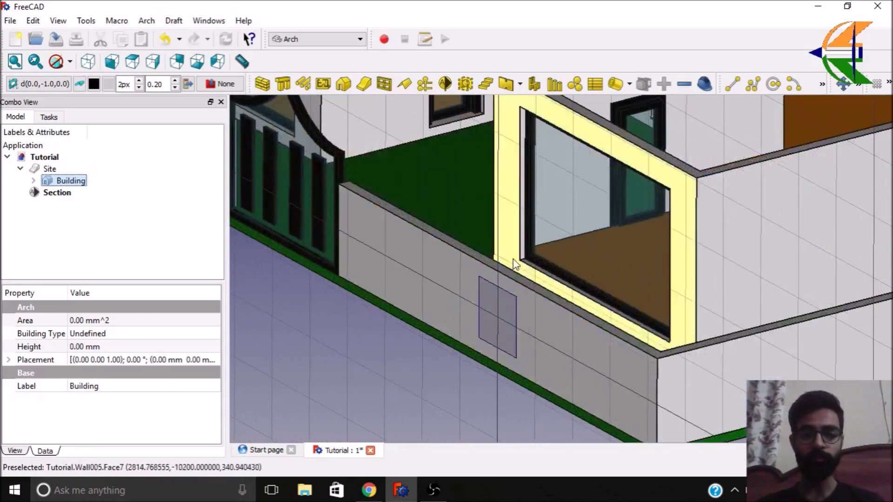
scroll(509, 297, "down", 3)
scroll(508, 295, "up", 2)
scroll(497, 282, "up", 6)
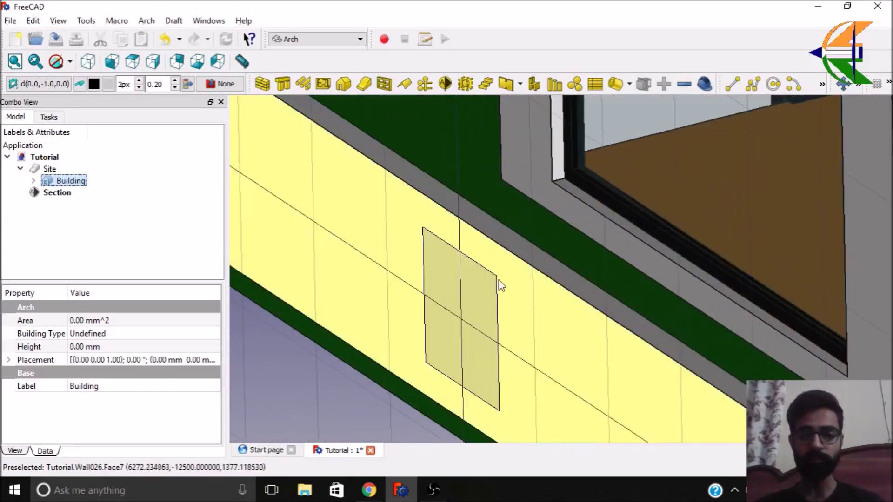
scroll(520, 232, "down", 2)
scroll(523, 211, "down", 10)
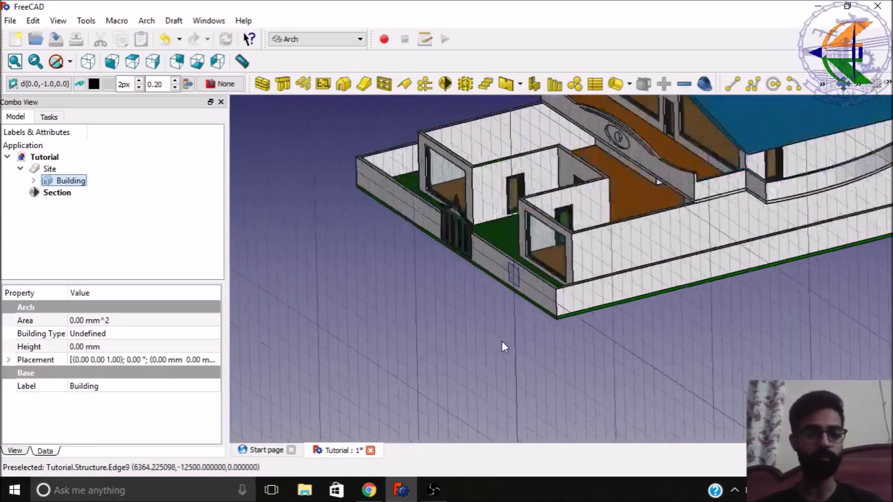
left_click(65, 193)
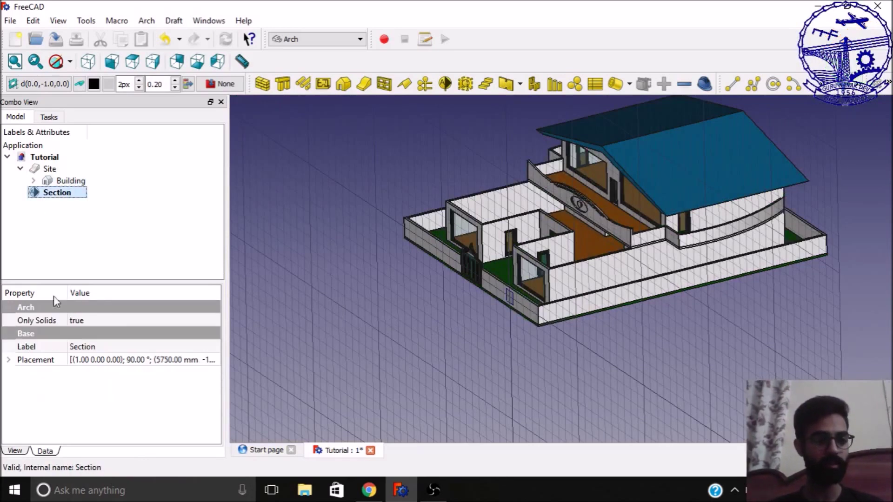
- Set the Section's display height to 5000 mm and its display length to 4000 mm
left_click(12, 452)
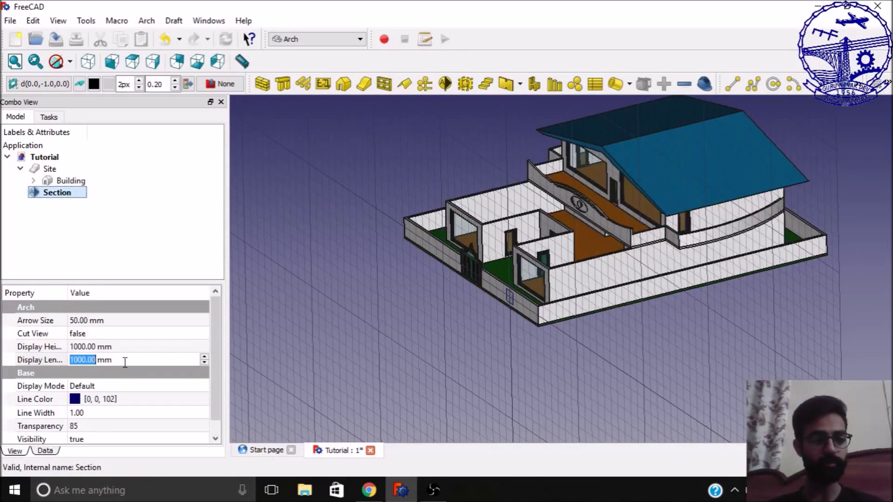
left_click(95, 347)
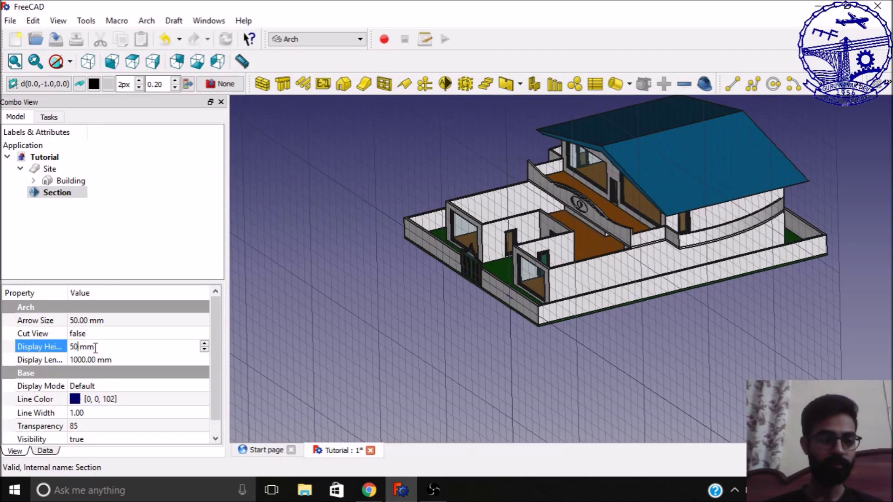
key("Tab")
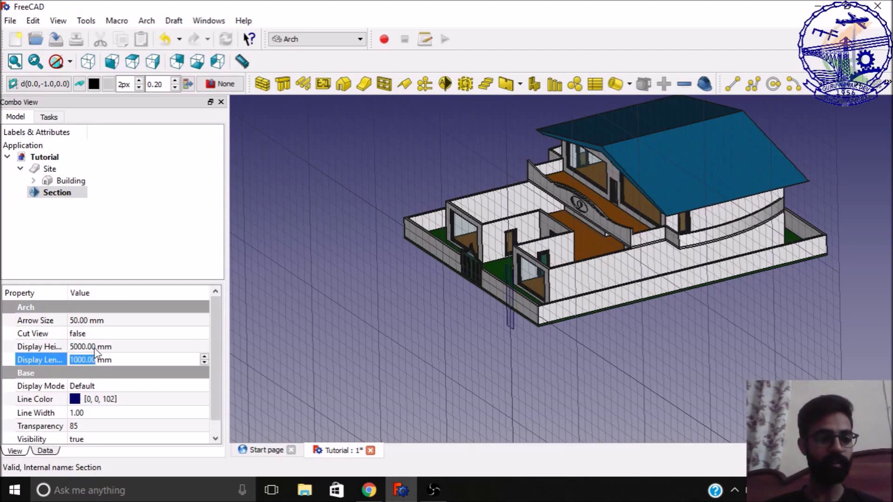
left_click_drag(68, 291, 83, 292)
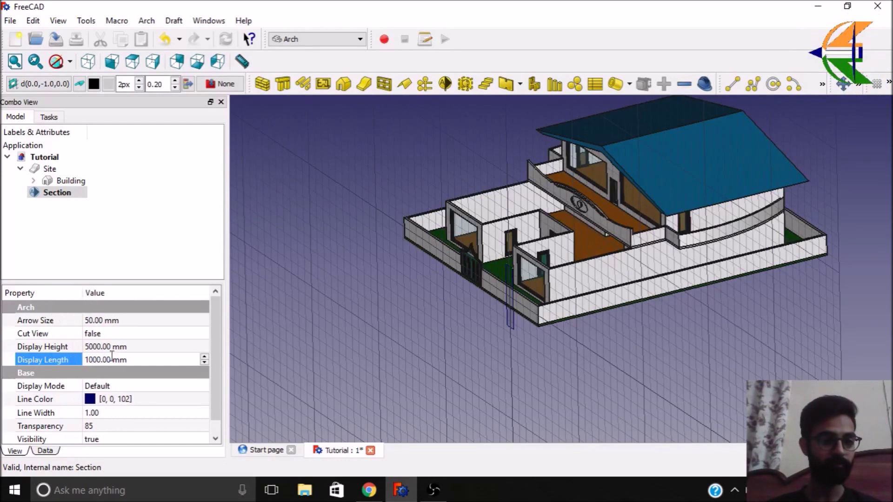
type("4000")
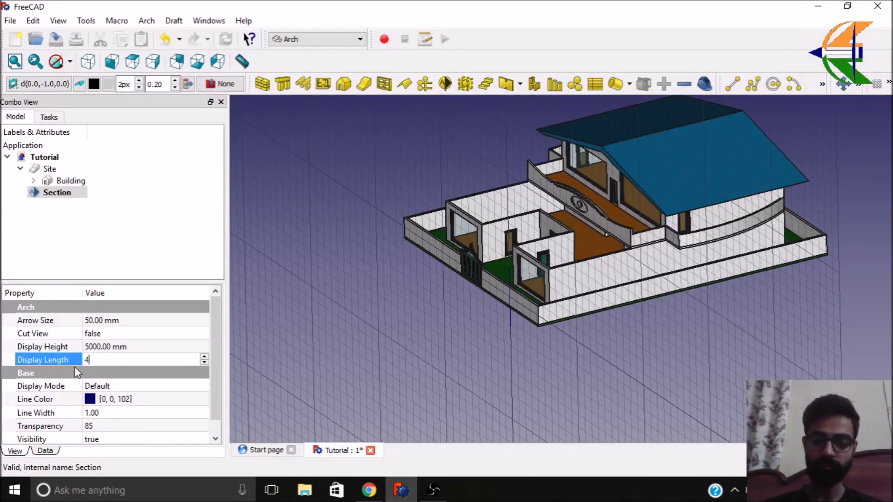
left_click(336, 317)
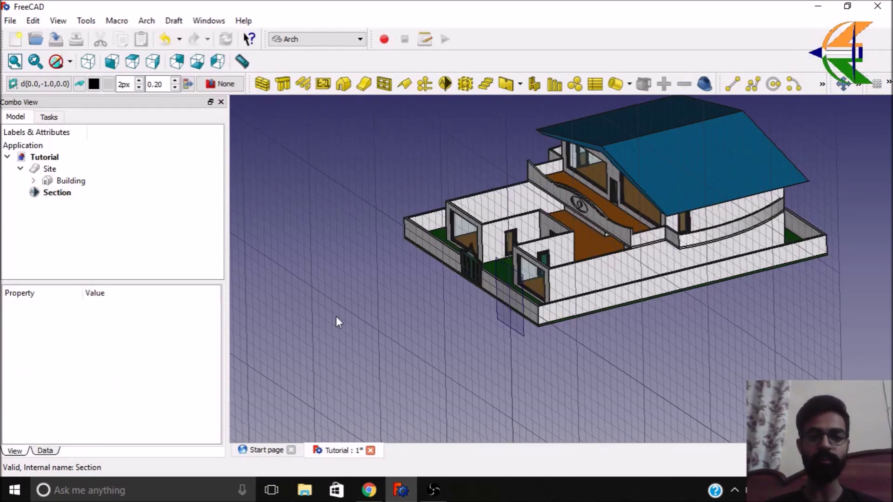
mouse_move(512, 316)
middle_mouse_down()
mouse_move(644, 279)
mouse_move(647, 253)
mouse_move(572, 247)
mouse_move(595, 291)
mouse_move(496, 289)
mouse_move(514, 291)
middle_mouse_up()
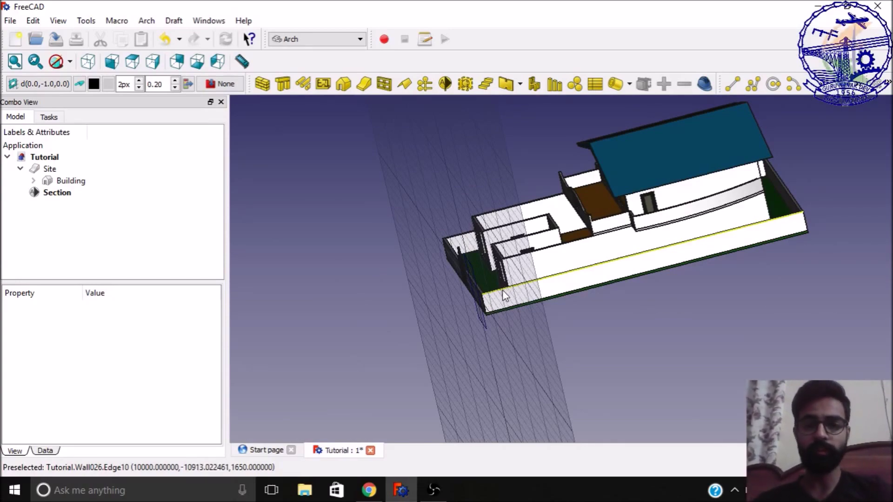
- Rename the Section object in the model tree to 'Front View' via its context menu
middle_click_drag(502, 291, 590, 247)
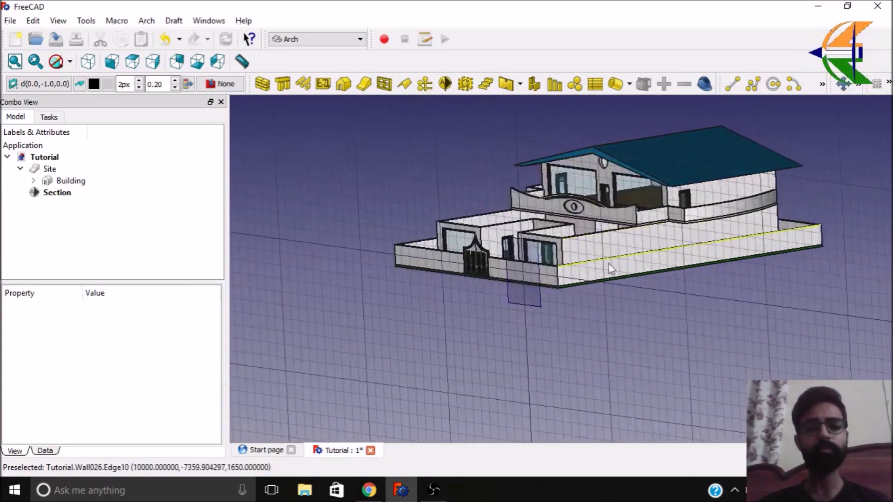
left_click(74, 196)
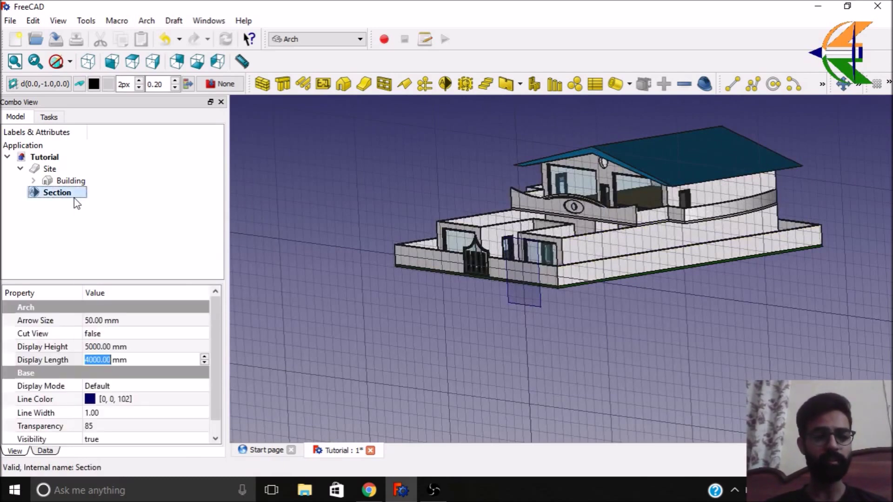
right_click(74, 197)
left_click(111, 398)
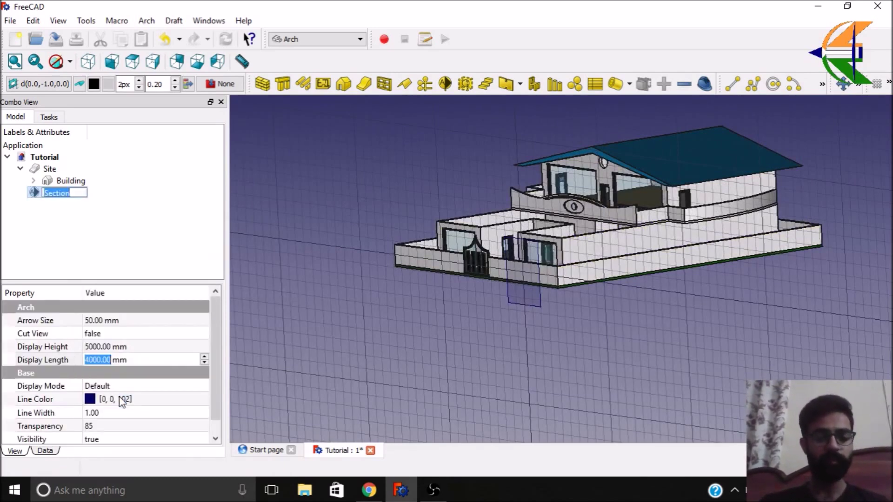
type("Fr")
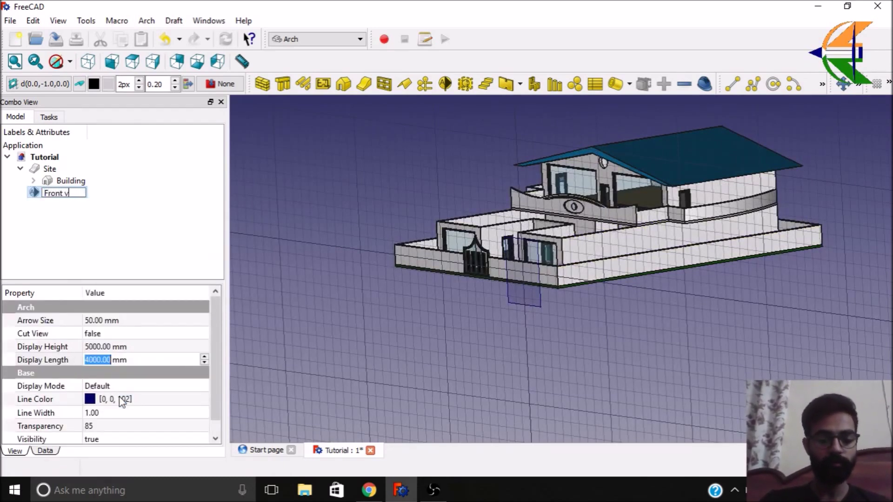
type("ont ")
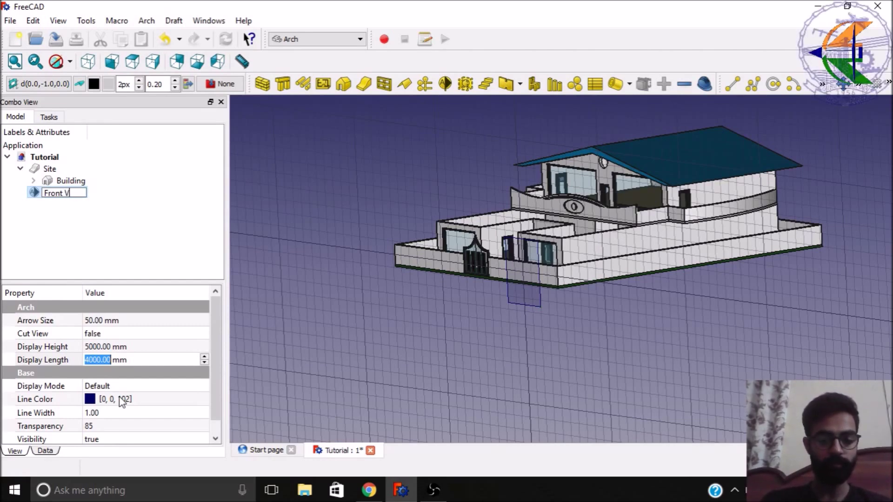
type("View")
key("Return")
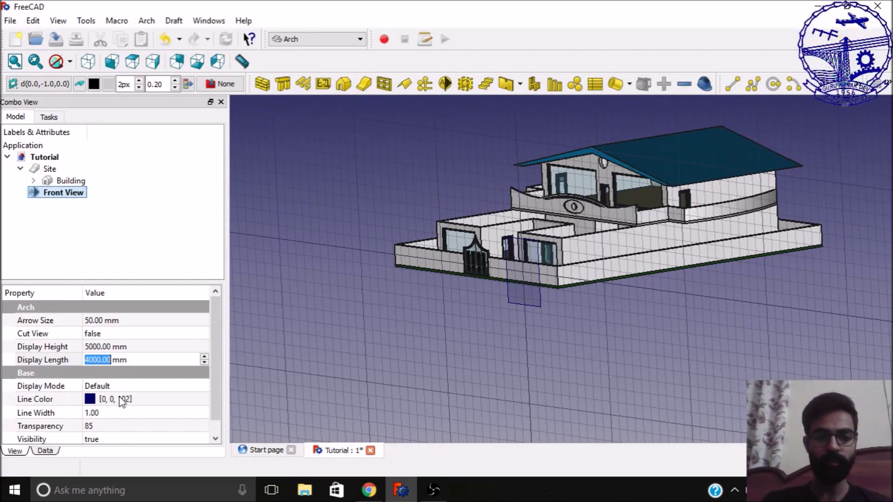
left_click(250, 255)
- Switch to Drawing Dimensioning and create an A2 Landscape (Plain) drawing page
left_click(294, 41)
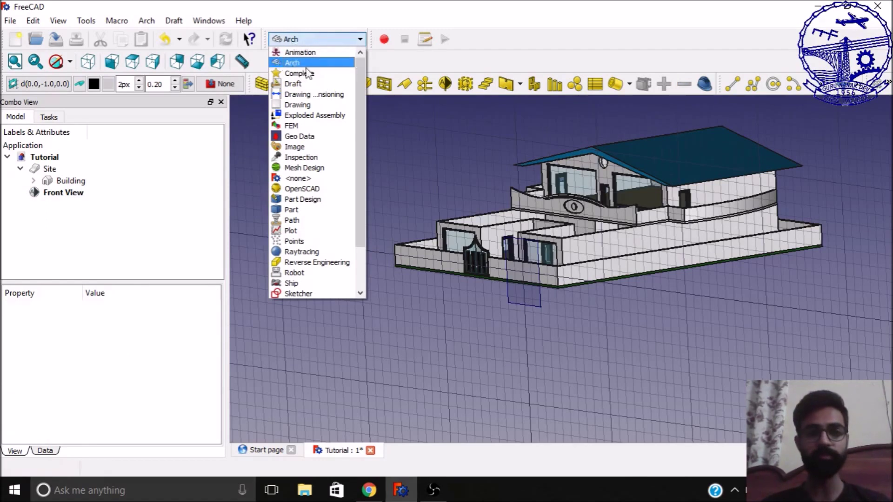
left_click(319, 96)
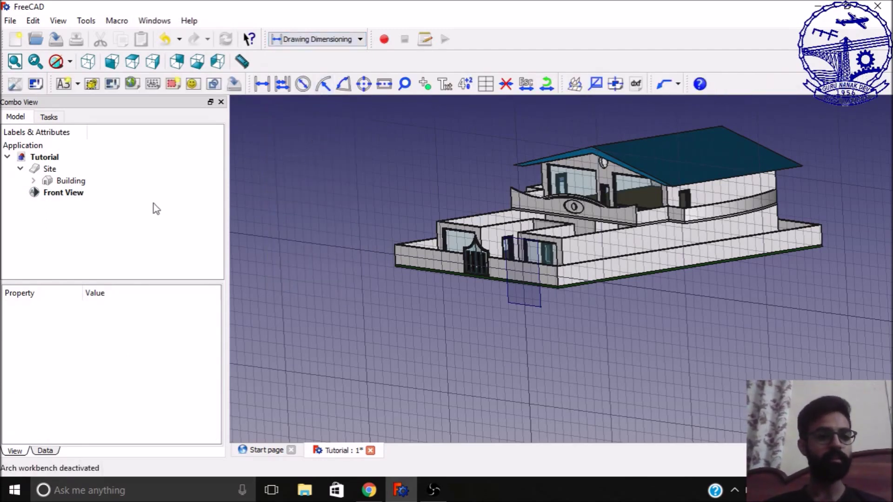
left_click(77, 85)
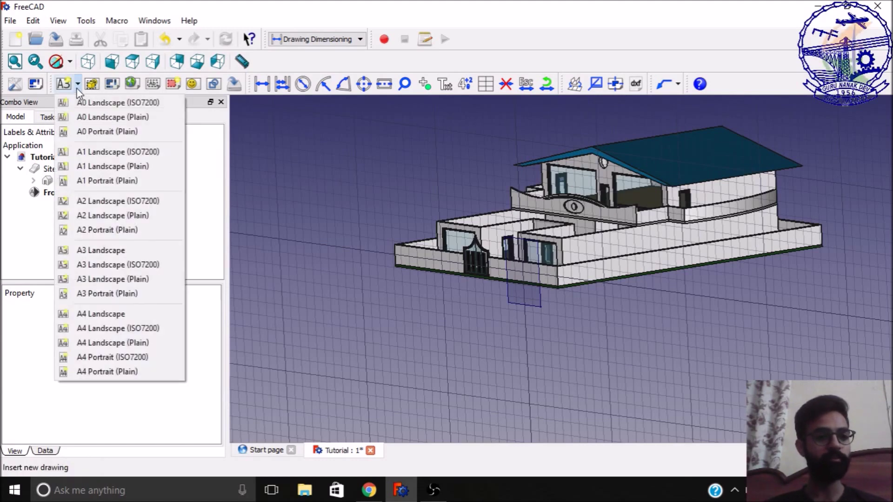
left_click(109, 215)
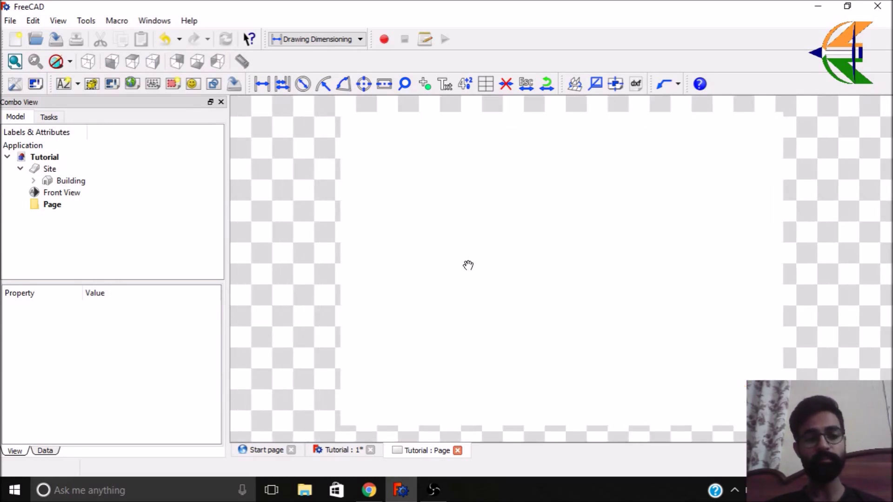
- Insert a draft view of the Front View section onto the page and select View of Section
left_click(79, 195)
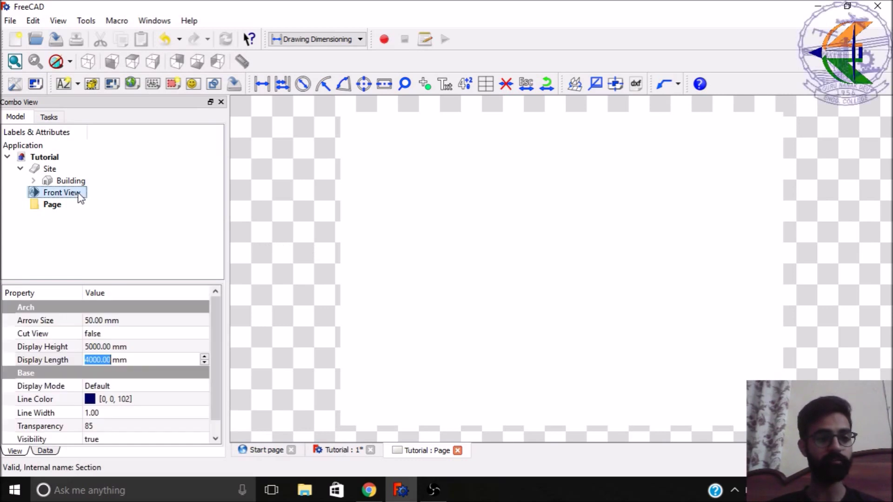
left_click(47, 450)
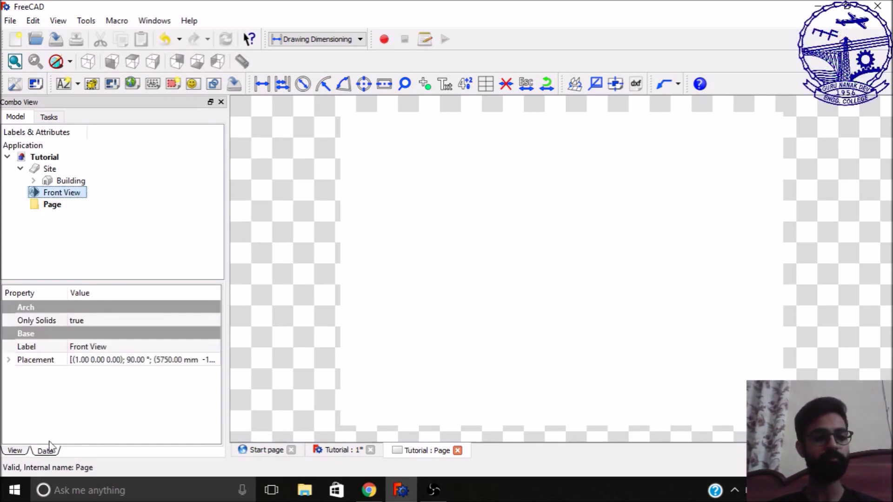
left_click(214, 85)
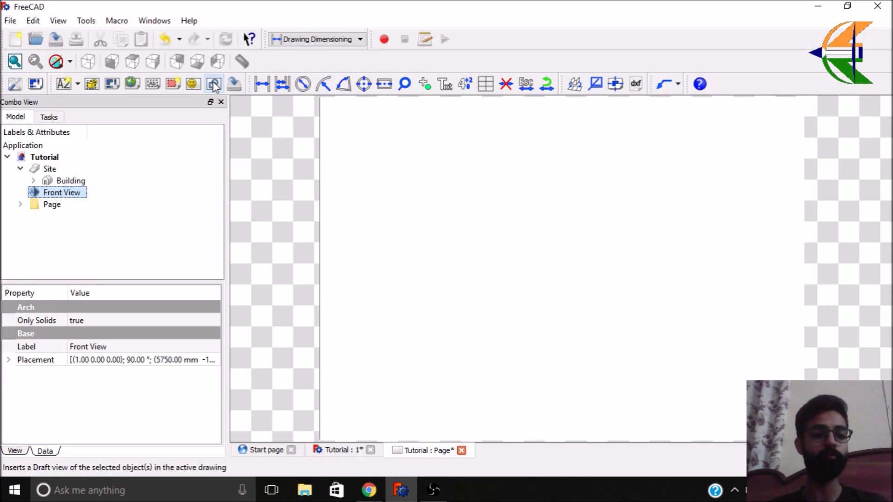
left_click(68, 203)
left_click(20, 204)
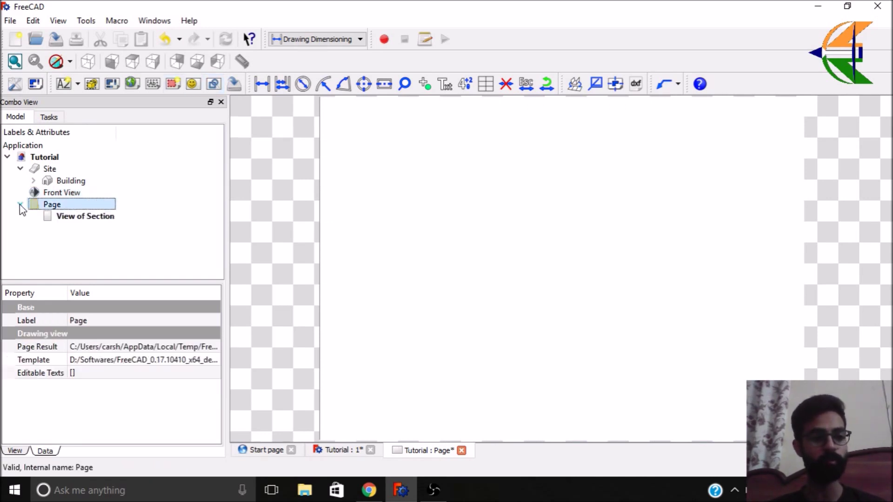
left_click(76, 217)
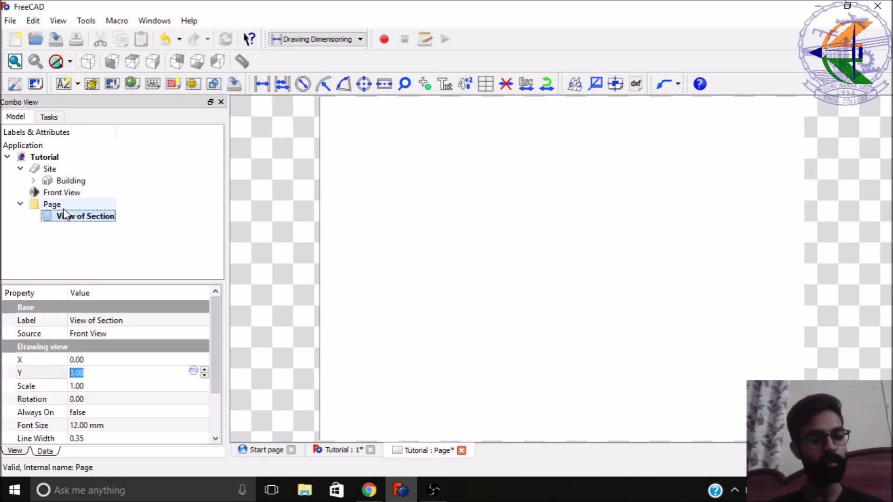
- Set the View of Section's scale to 0.01 and its X position to 150
left_click_drag(221, 317, 221, 333)
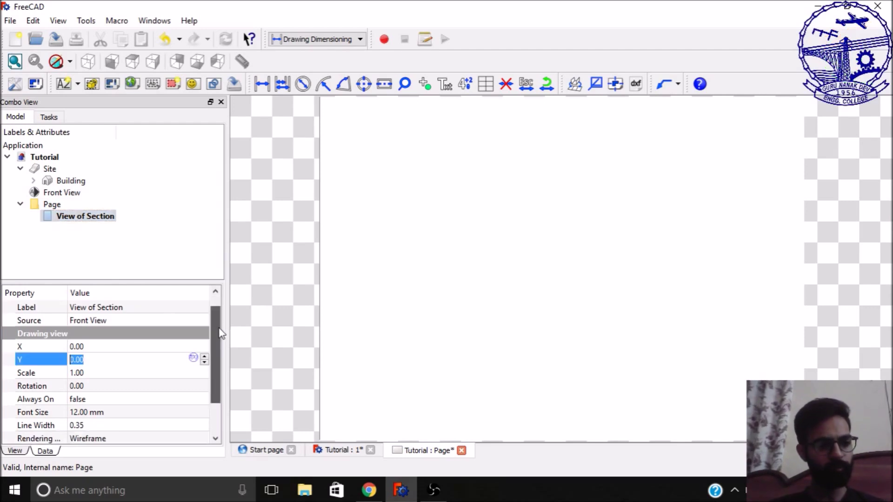
scroll(221, 334, "down", 1)
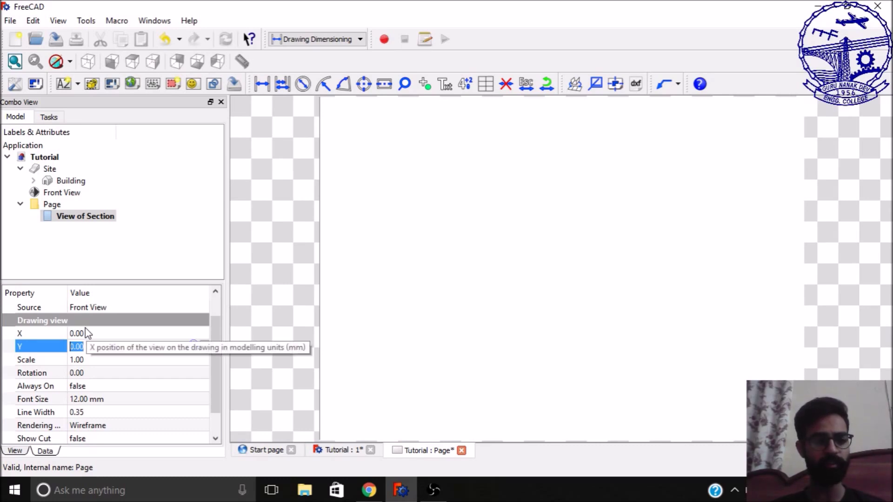
left_click(84, 359)
type("0.01")
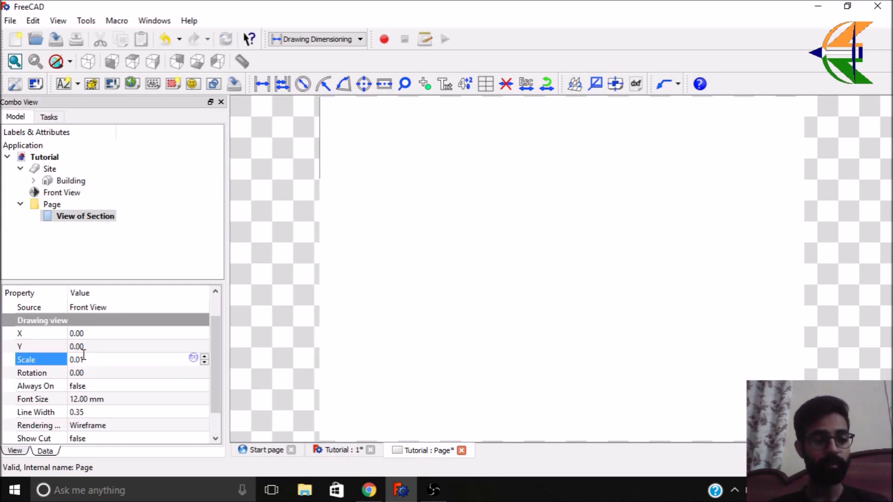
left_click(80, 334)
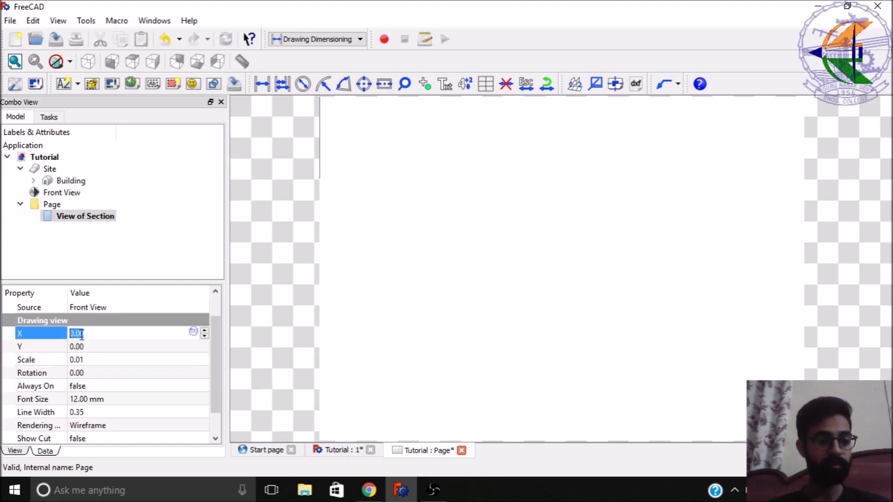
type("150")
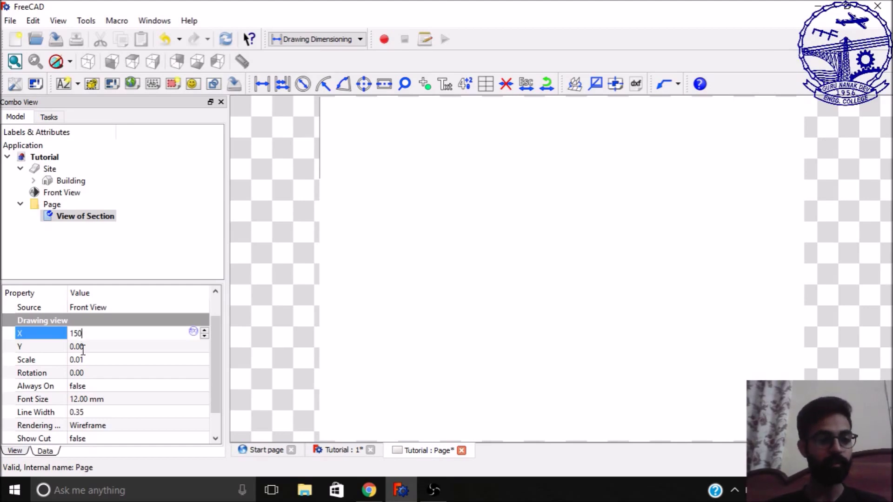
key("Return")
- Set the view's Y position to 150 and its rotation to 90°
left_click(86, 347)
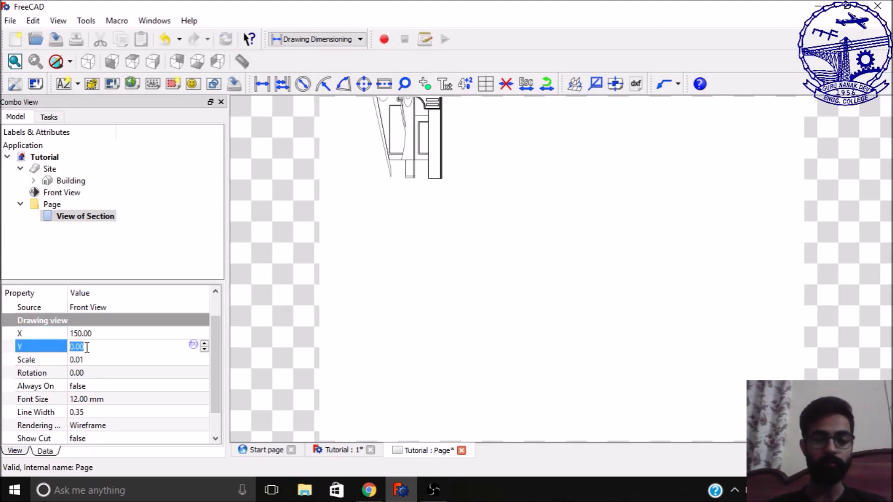
type("150")
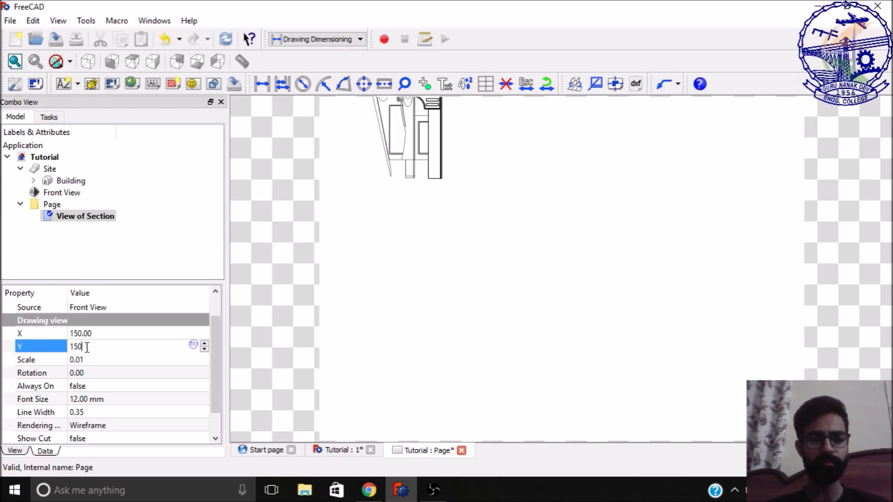
key("Return")
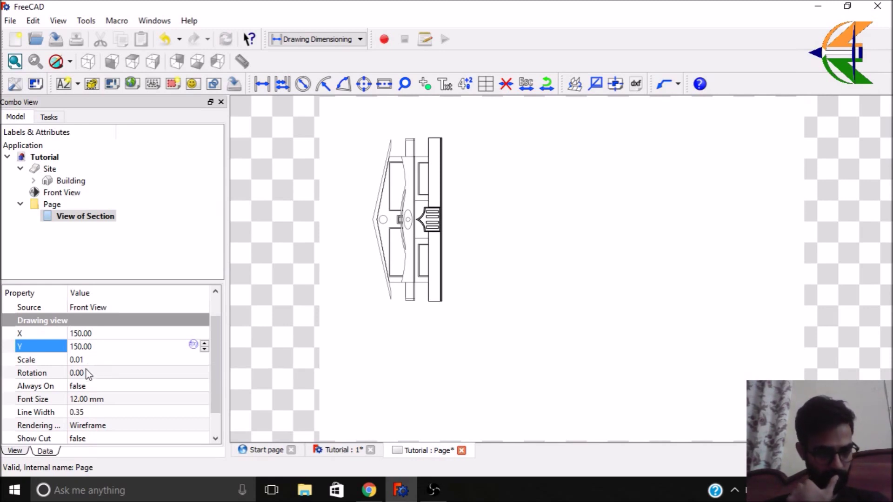
left_click(87, 373)
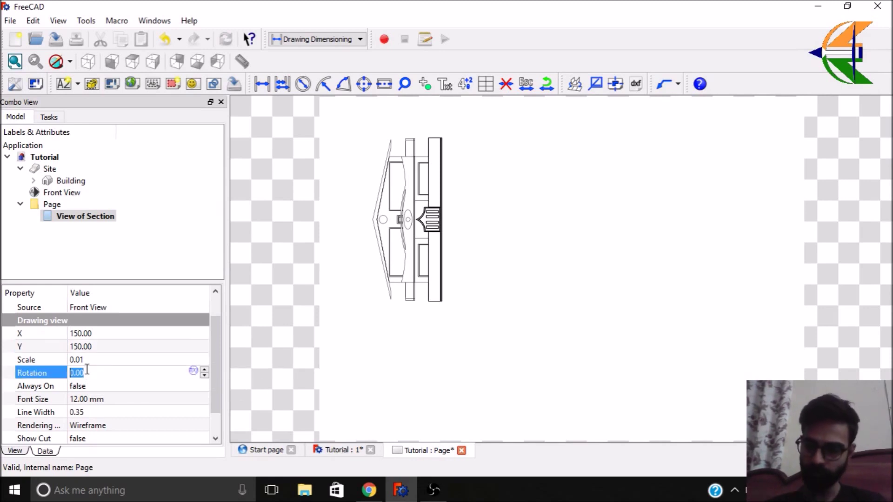
type("90")
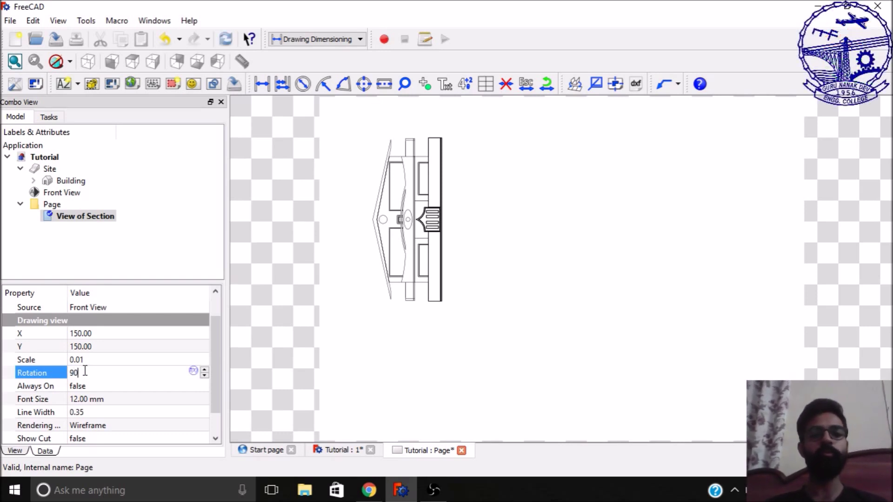
key("Return")
scroll(394, 271, "down", 2)
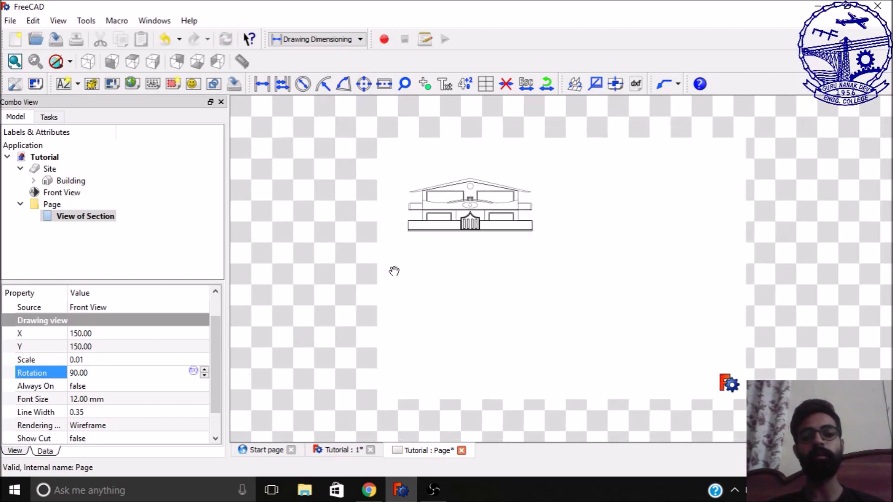
scroll(531, 236, "up", 1)
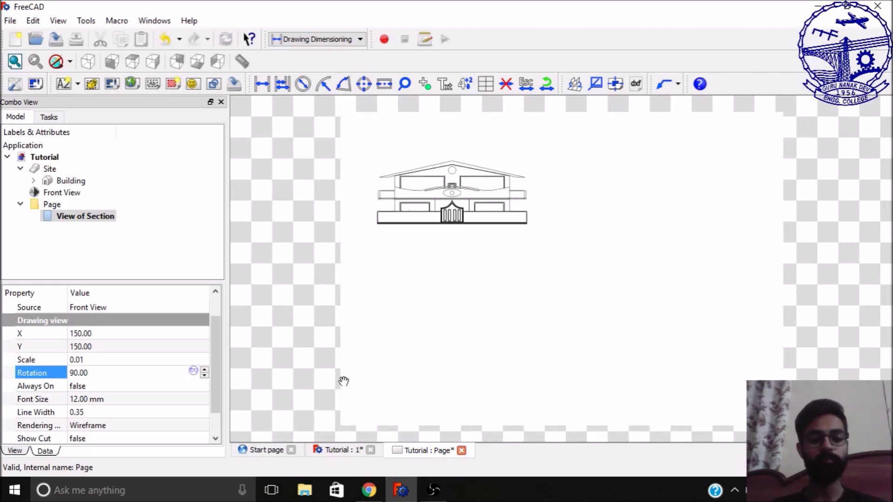
- Return to the Tutorial 3D model, orbit to a front-left view, and pick a wall
left_click(337, 450)
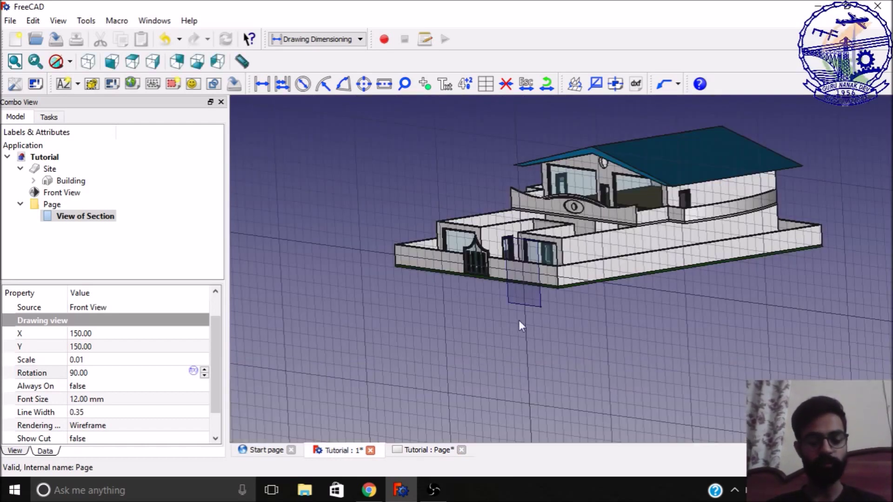
scroll(582, 330, "up", 2)
middle_click_drag(663, 346, 678, 313)
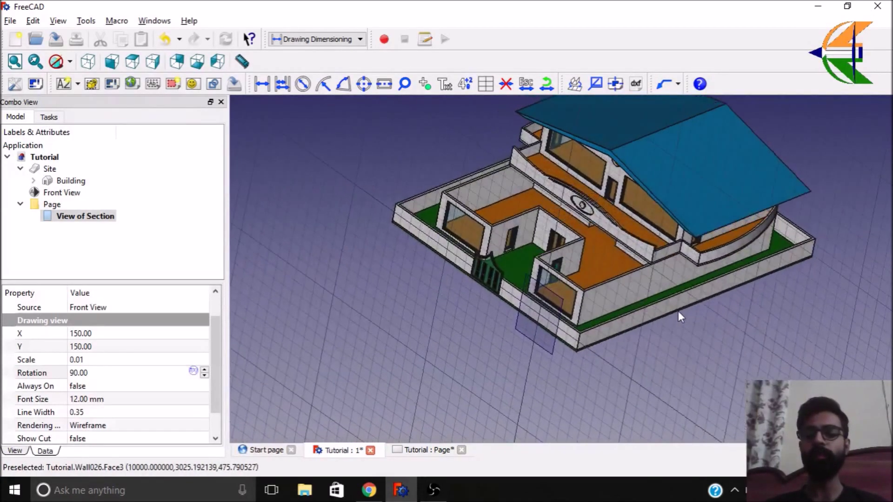
scroll(679, 244, "up", 10)
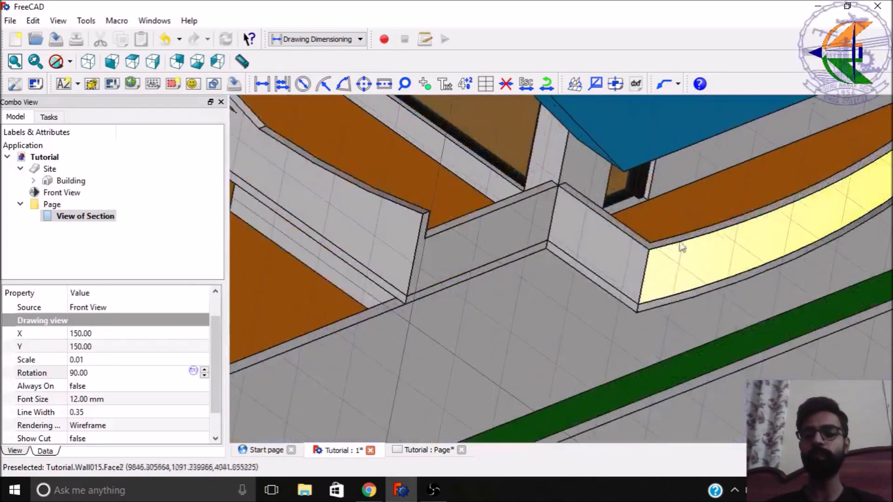
left_click(610, 269)
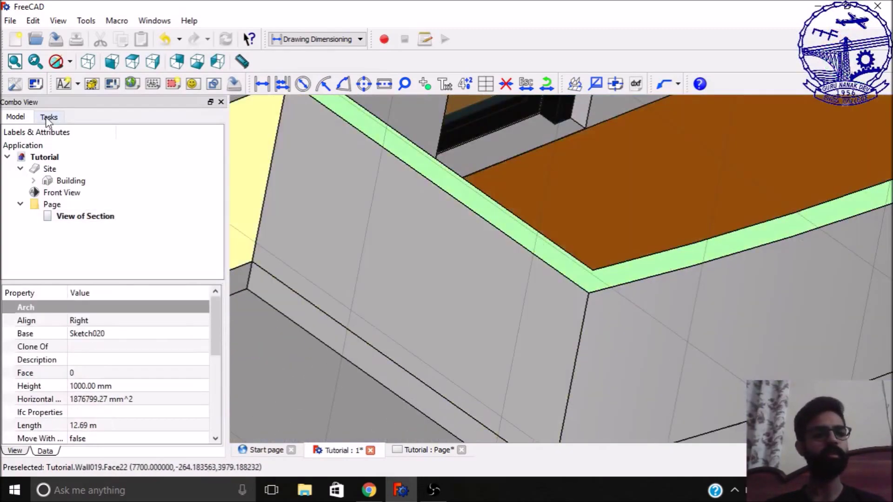
- Switch to the Arch workbench, set an isometric view, and select the Building
left_click(317, 39)
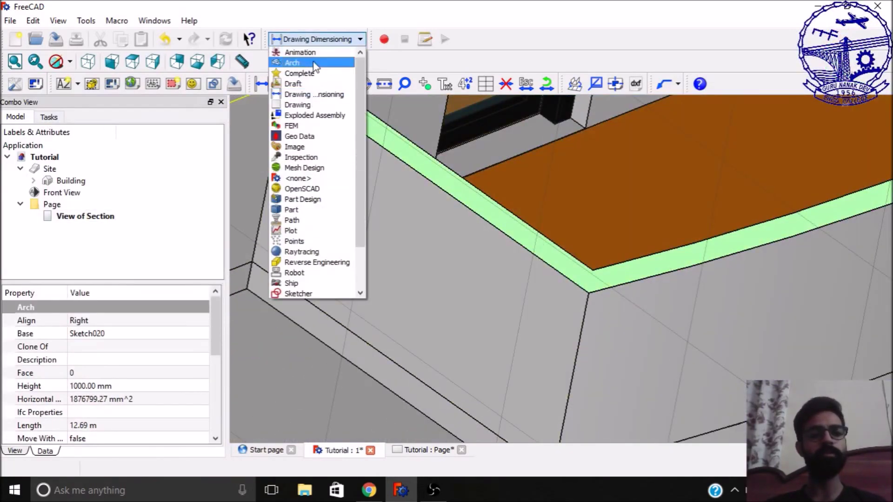
left_click(291, 61)
left_click(88, 61)
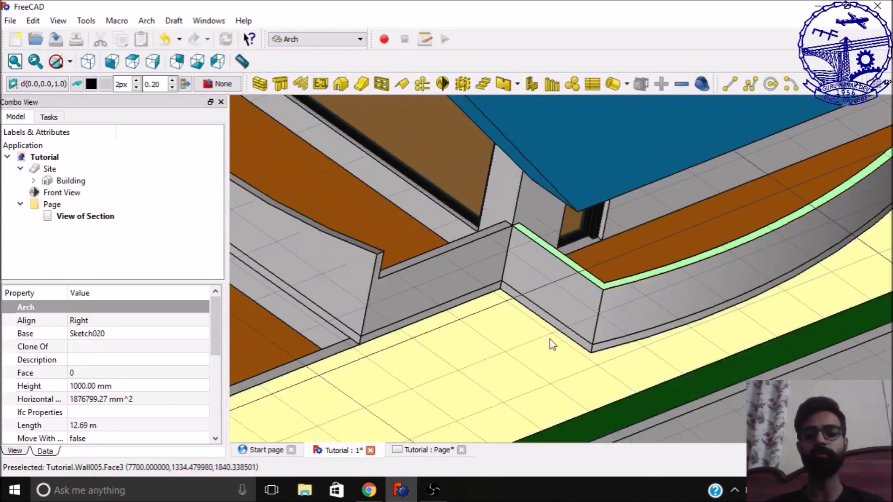
middle_click_drag(551, 344, 584, 281)
scroll(584, 281, "down", 3)
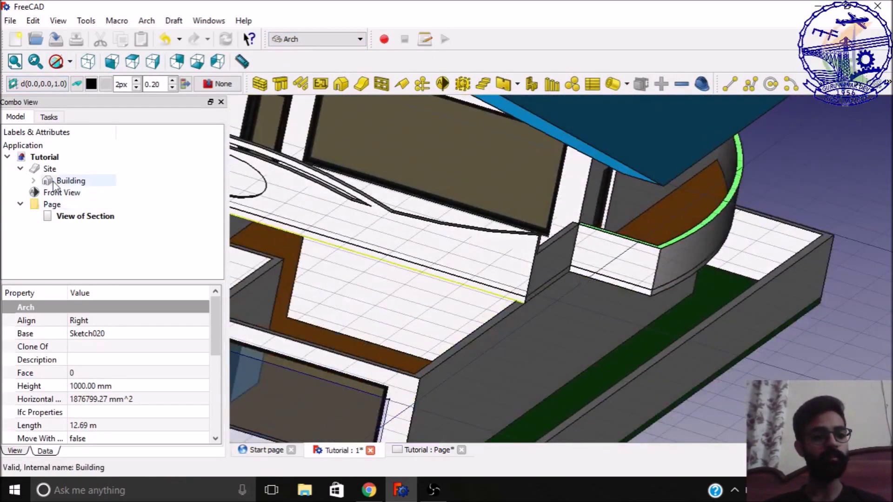
left_click(70, 181)
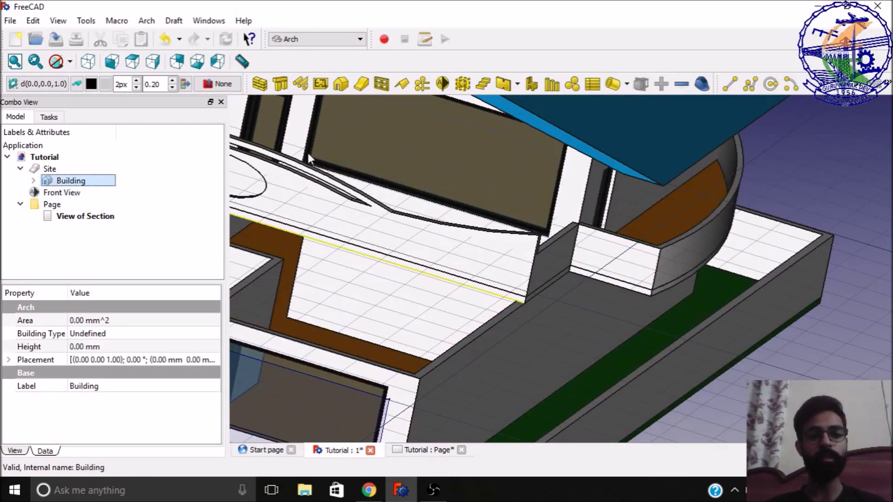
- Create a section plane through the Building and rename it 'Top View'
left_click(443, 84)
left_click(46, 227)
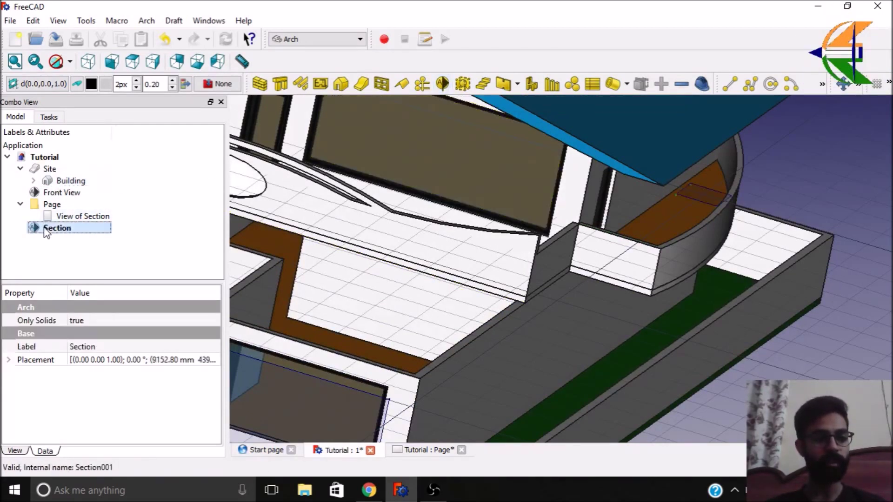
right_click(46, 229)
left_click(83, 427)
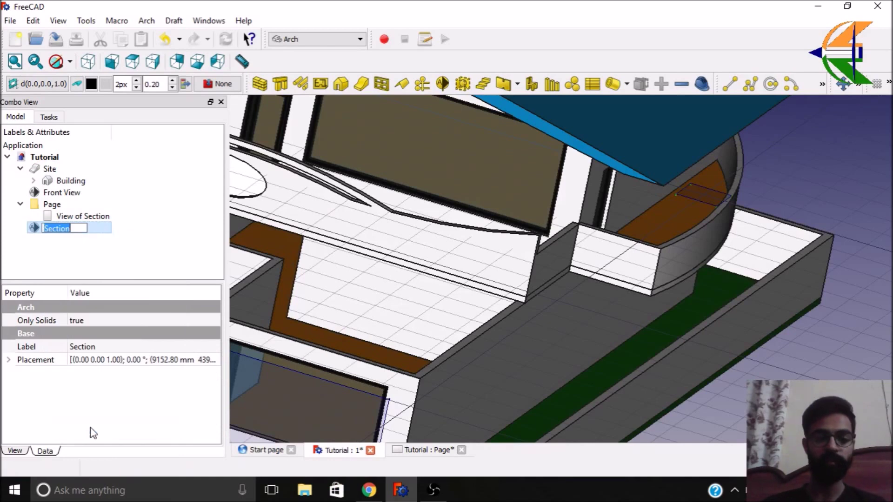
type("Top View")
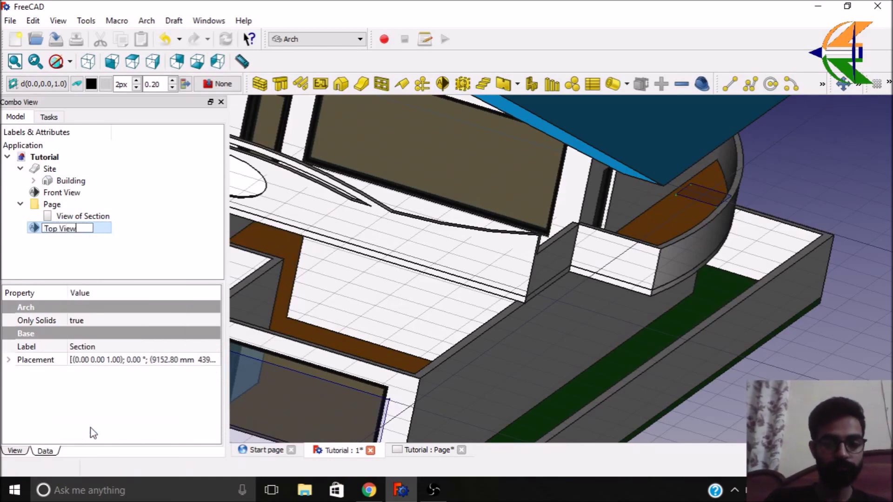
key("Return")
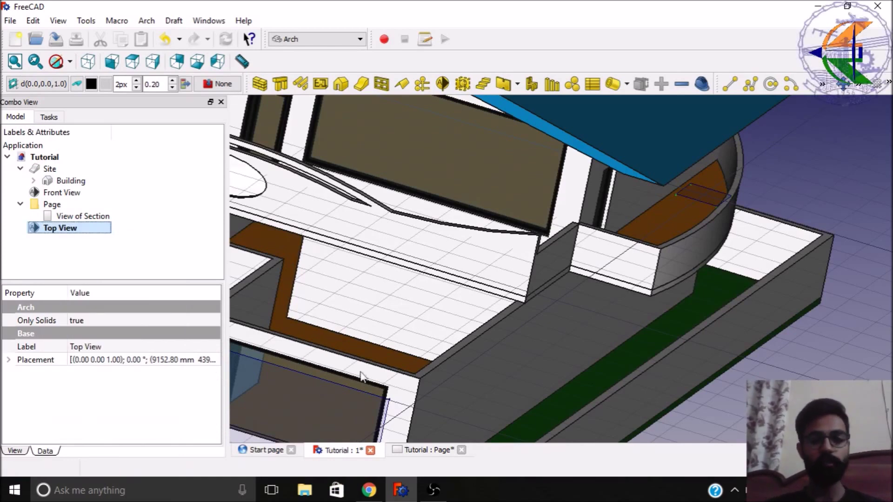
- Show the house straight from the front after a brief orbit from above right
key("1")
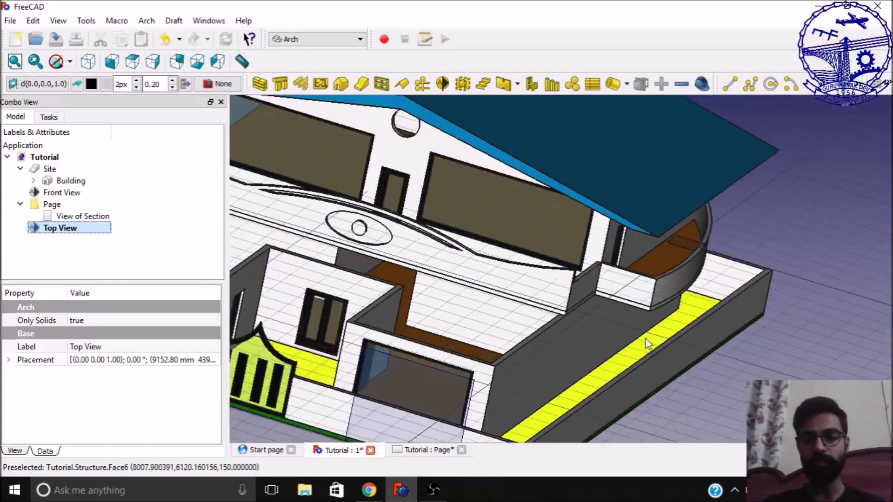
left_click(114, 64)
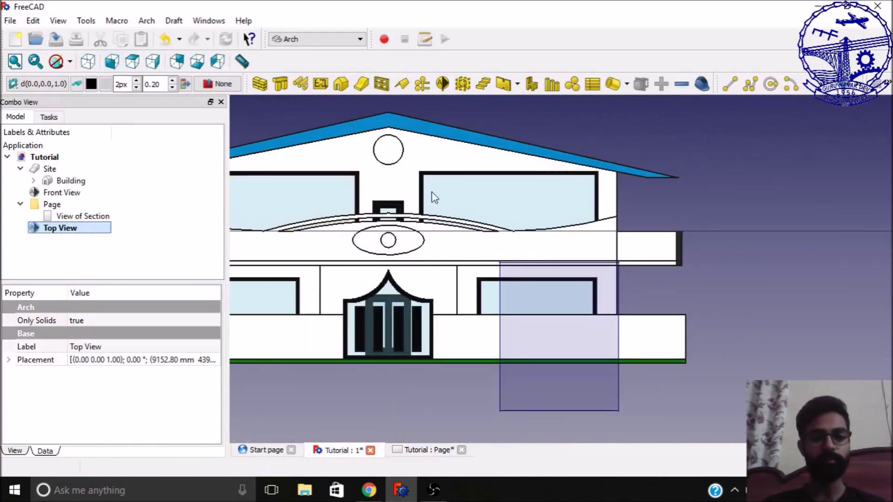
middle_click_drag(412, 162, 427, 161)
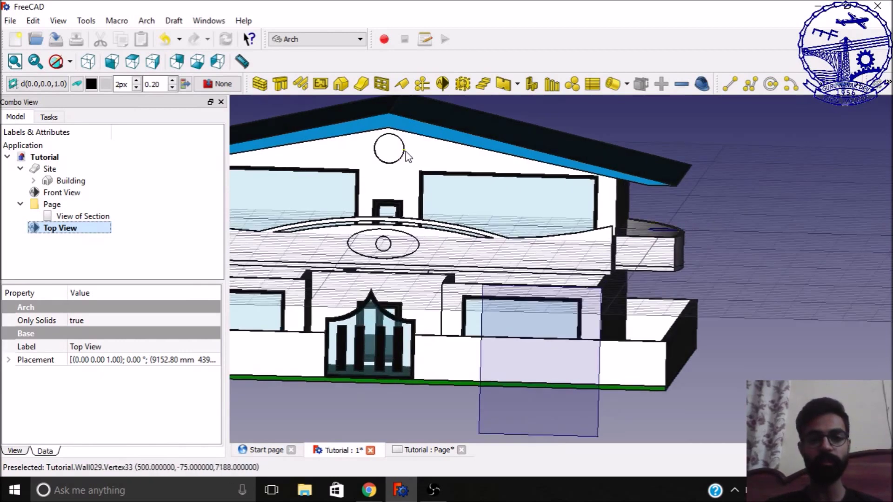
left_click(112, 61)
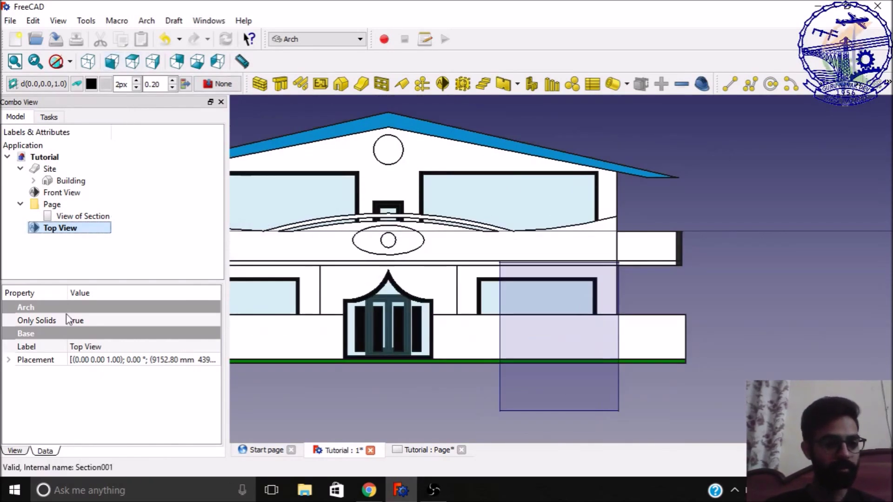
- Change the Top View plane's Placement Position z from 4450 mm to 7000 mm
double_click(46, 359)
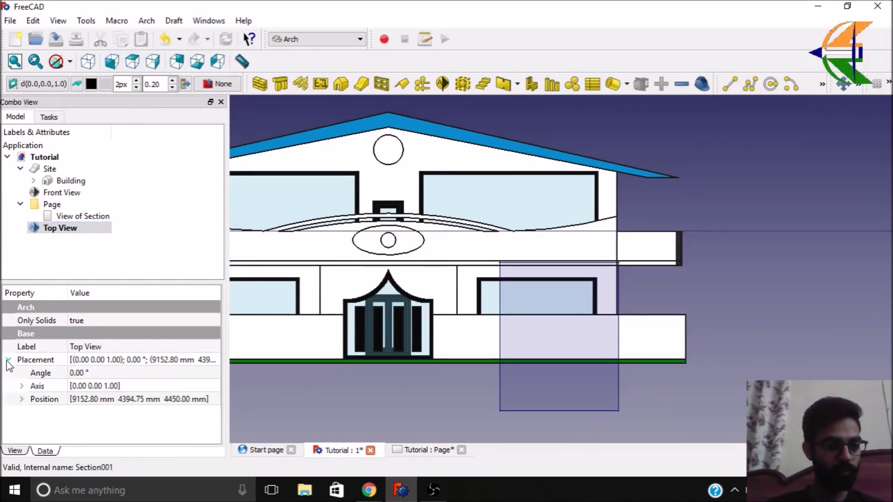
left_click(22, 399)
scroll(77, 349, "down", 1)
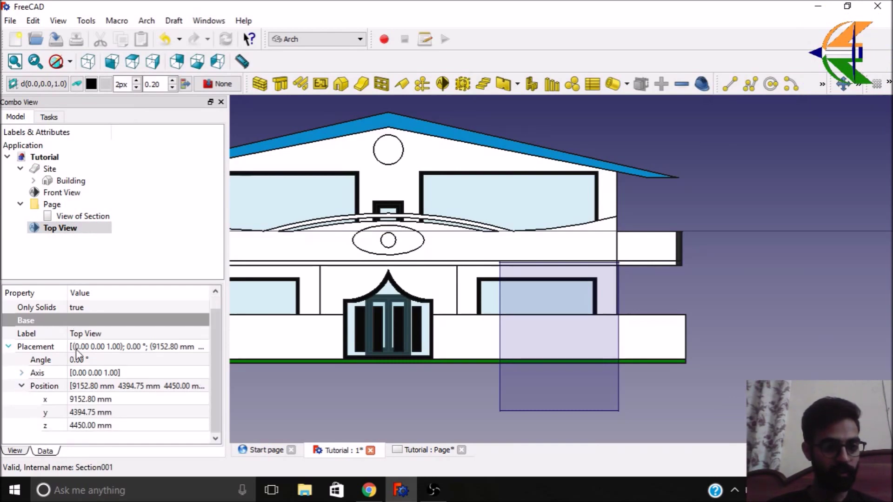
left_click(86, 427)
left_click_drag(120, 424, 72, 429)
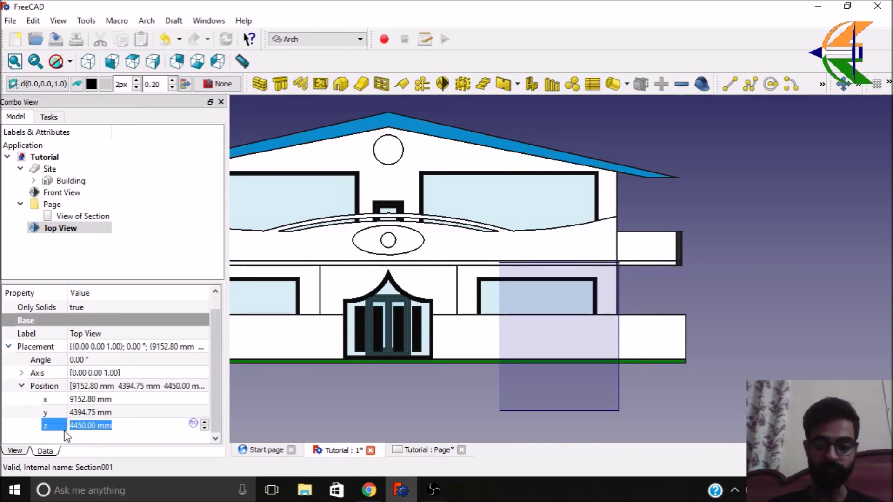
type("6500")
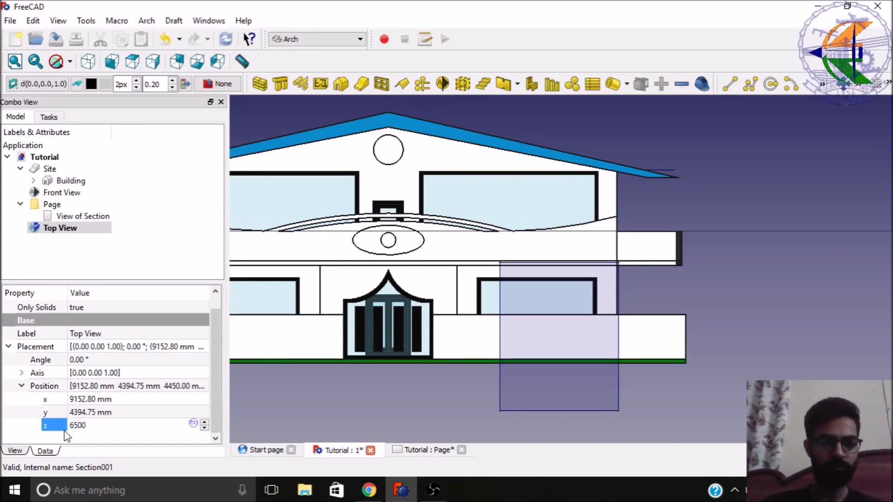
key("BackSpace")
key("BackSpace")
key("BackSpace")
key("BackSpace")
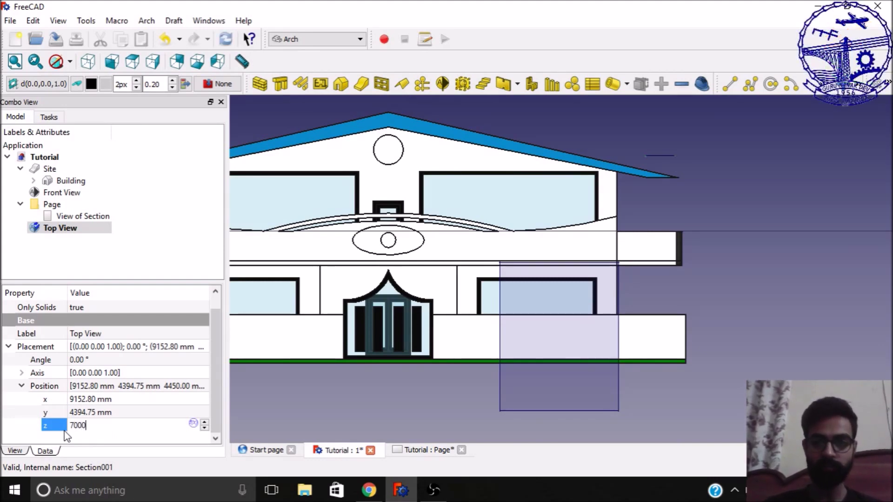
type("7000 mm")
key("Return")
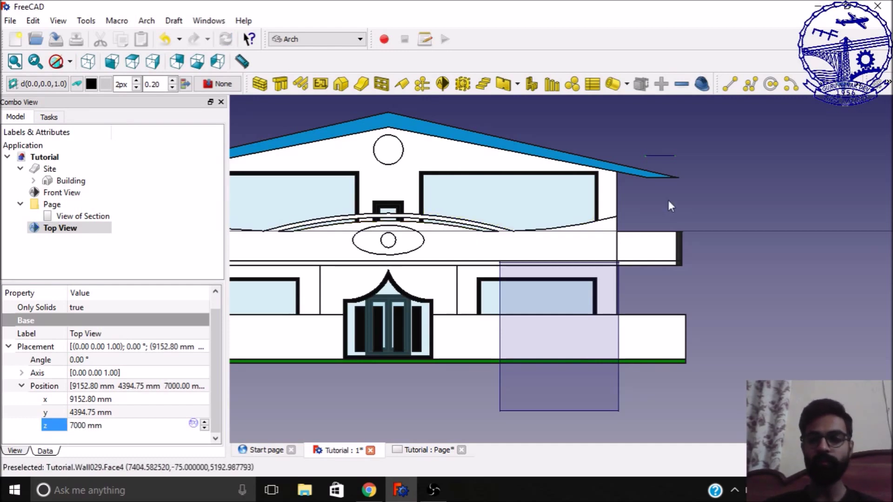
- Deselect the plane and orbit slightly to check the cut at the new height
left_click(706, 203)
middle_click_drag(711, 202, 632, 159)
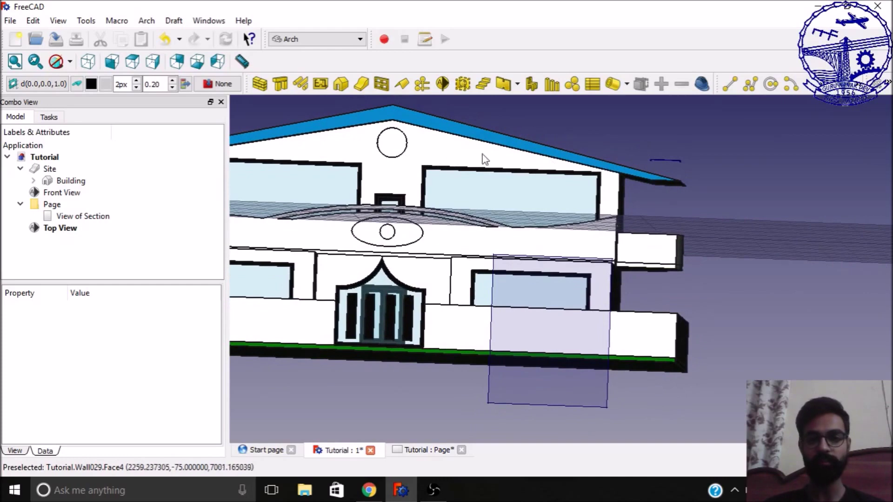
left_click(315, 39)
- Add a drawing view of the Top View section to the page at scale 0.01
left_click(314, 94)
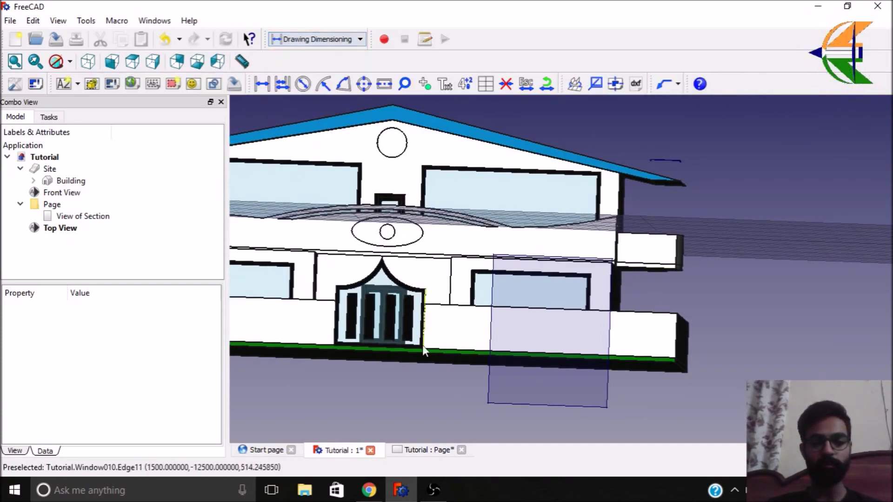
left_click(422, 450)
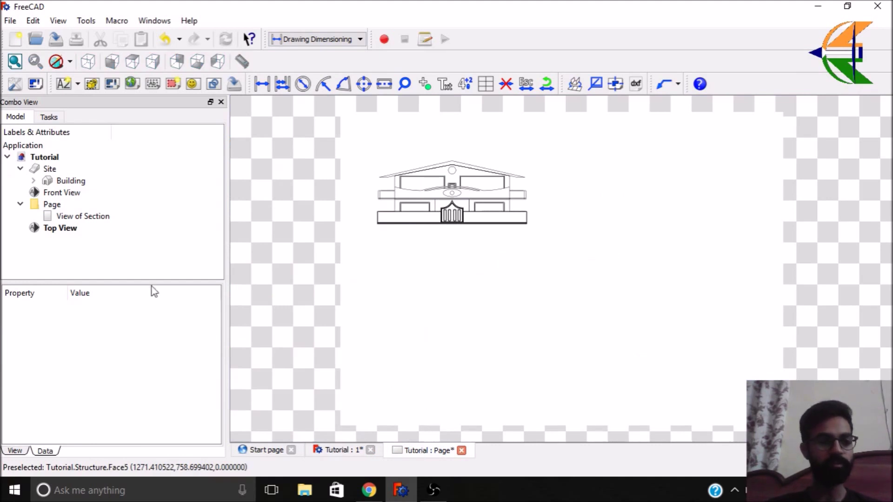
left_click(61, 228)
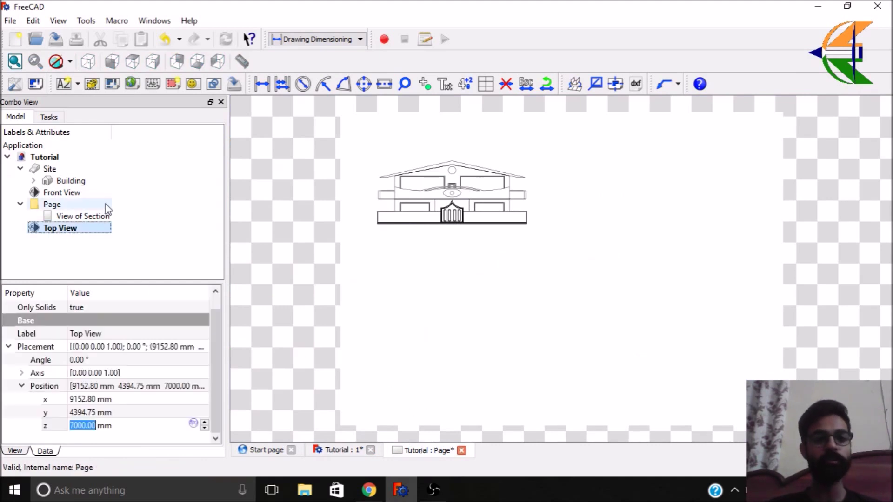
left_click(213, 84)
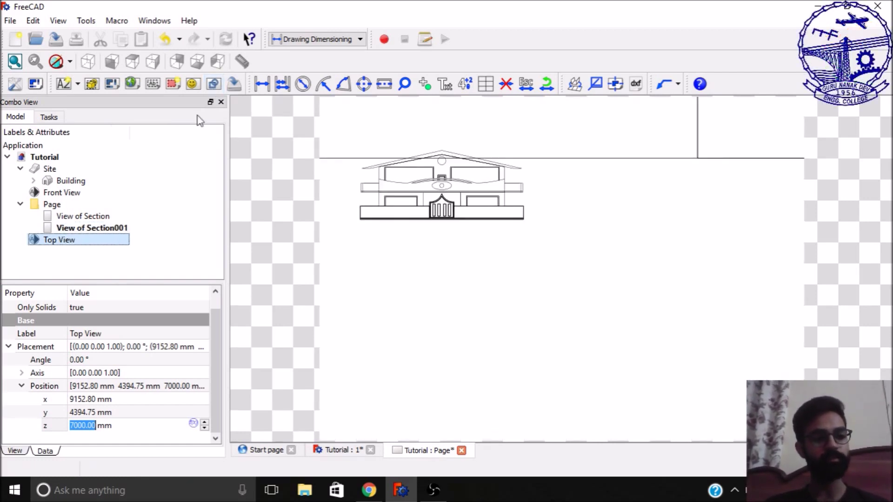
left_click(111, 229)
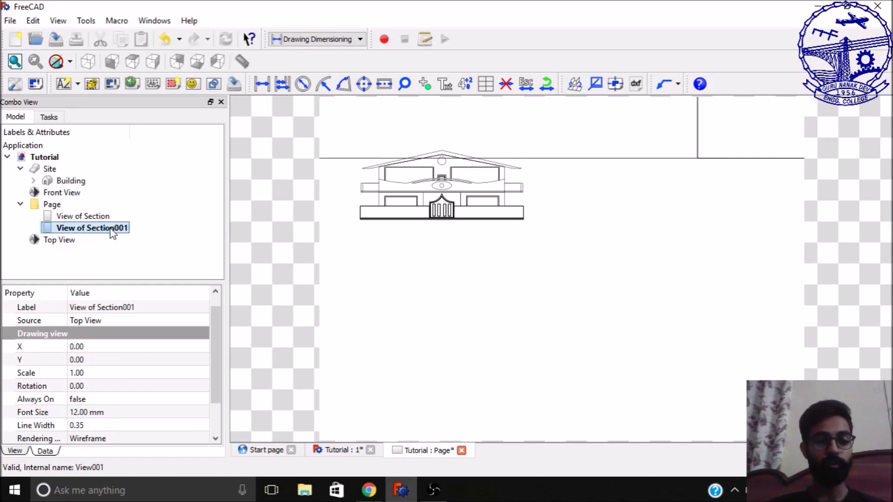
left_click(86, 373)
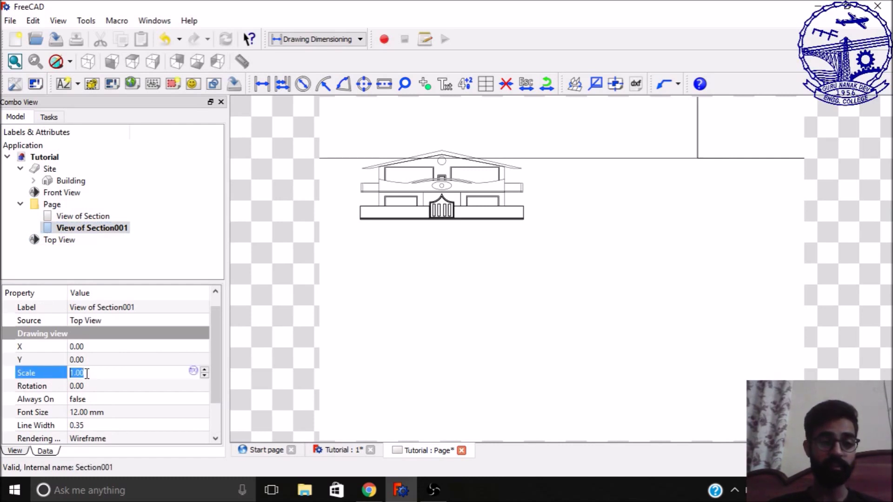
type("0.01")
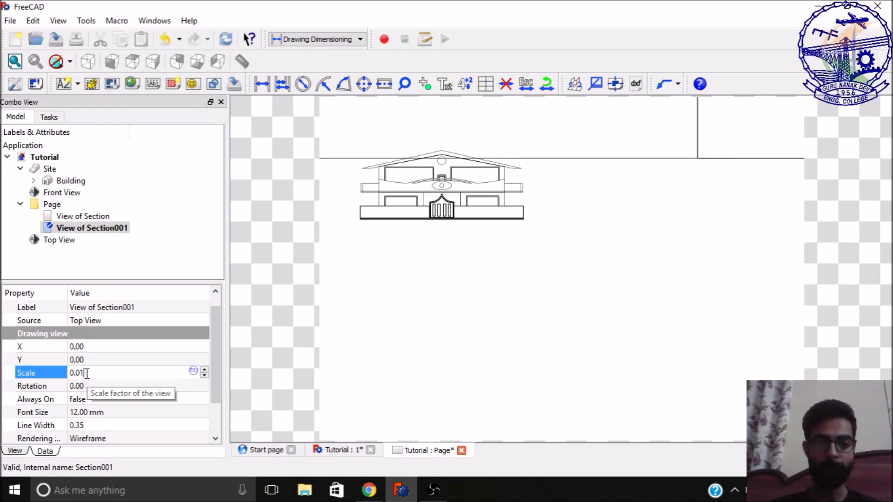
- Position View of Section001 at X 400 and Y 200
left_click(78, 346)
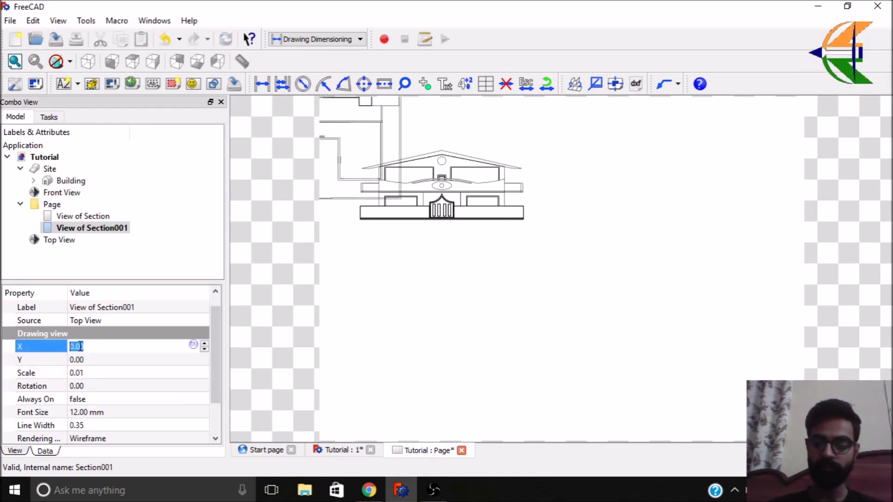
type("250")
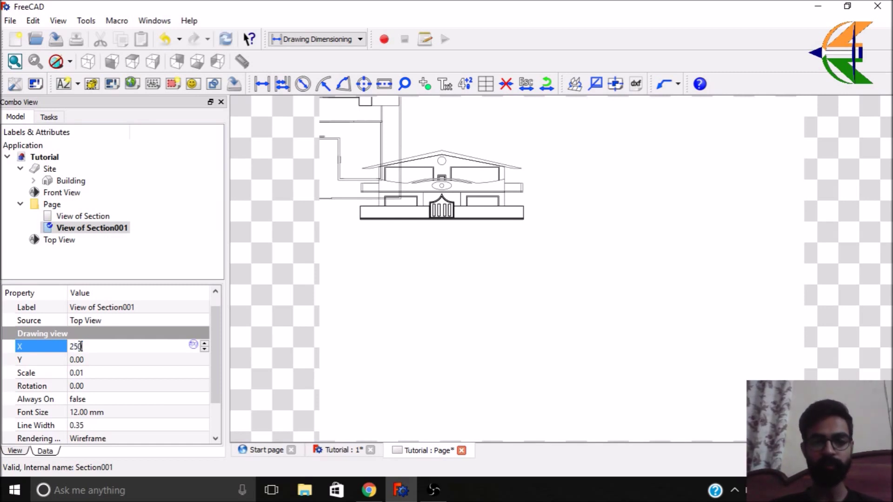
key("Return")
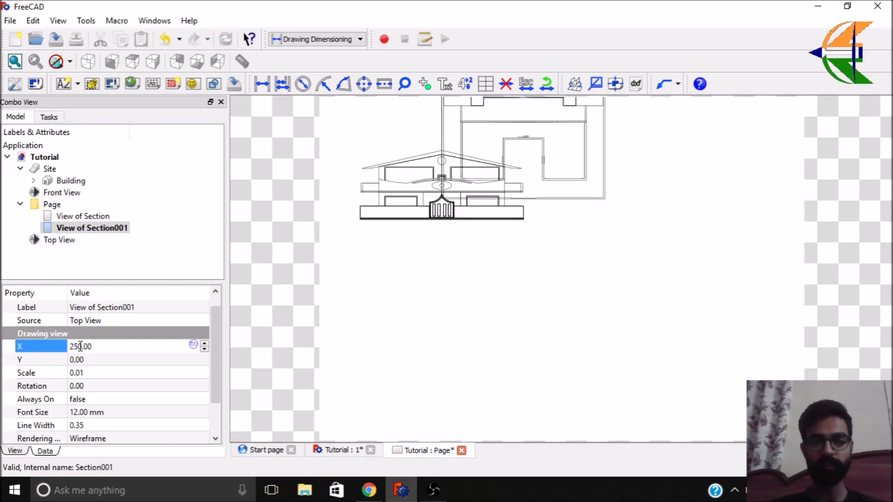
double_click(105, 346)
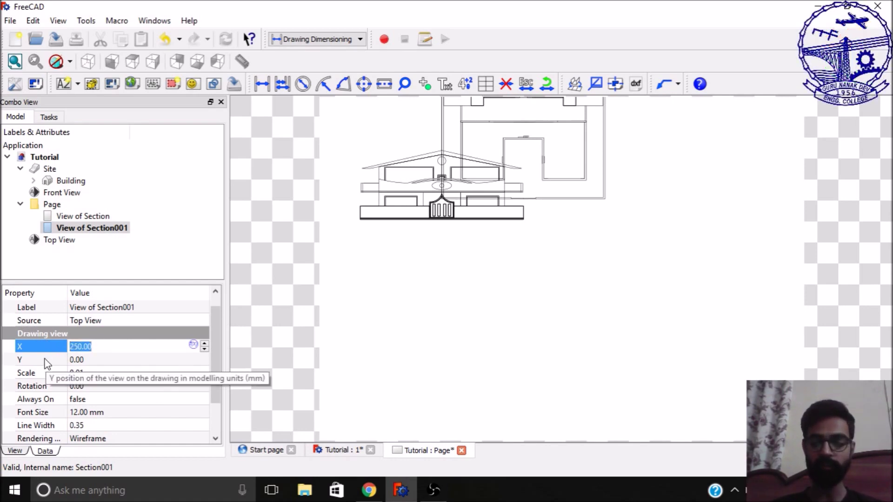
type("350")
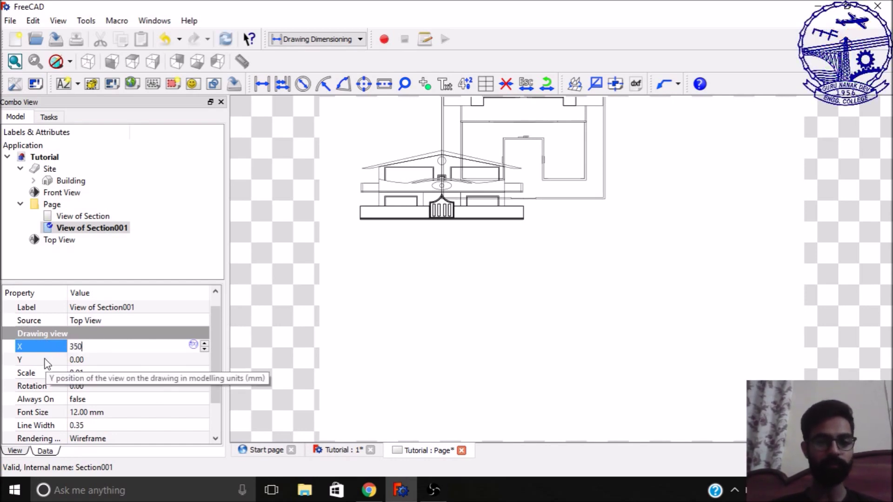
key("Return")
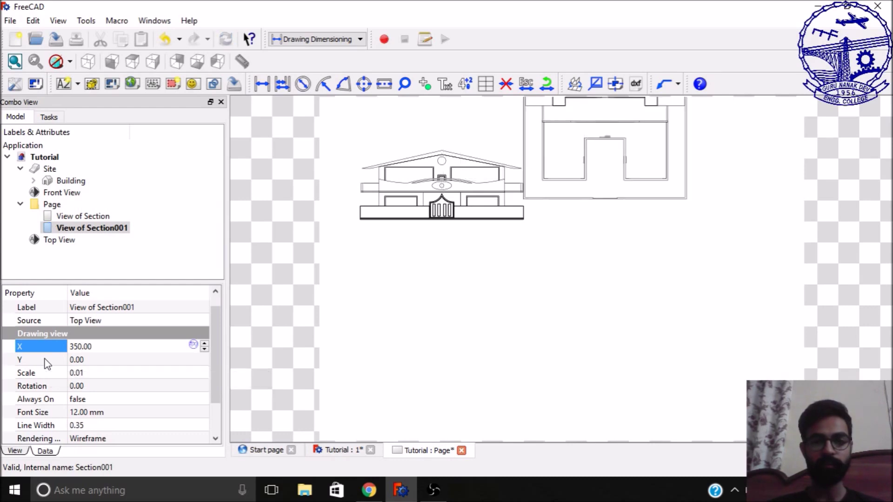
double_click(101, 347)
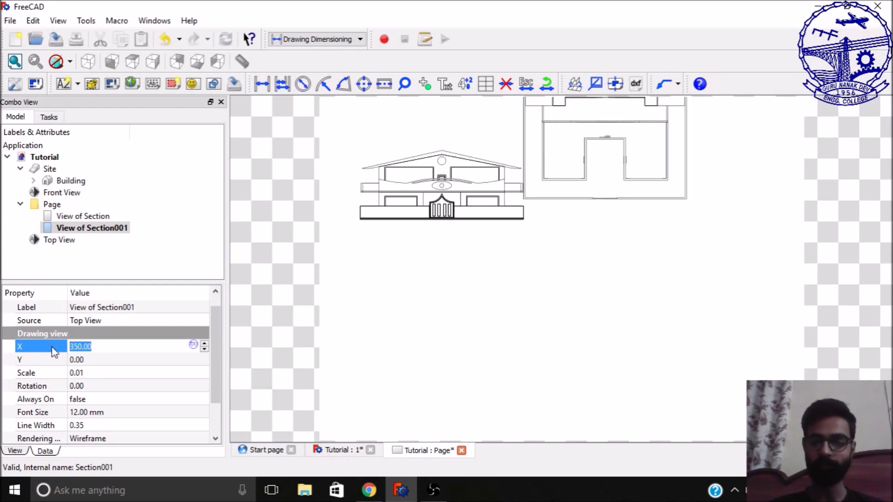
type("400")
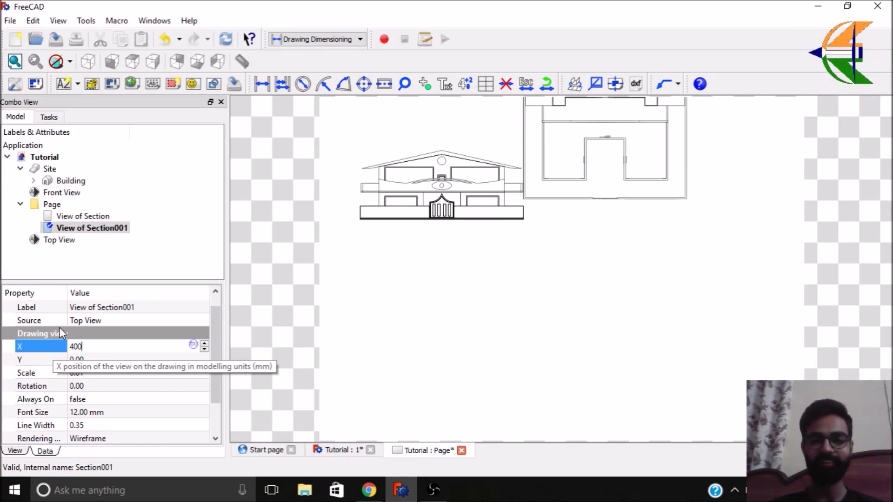
key("Return")
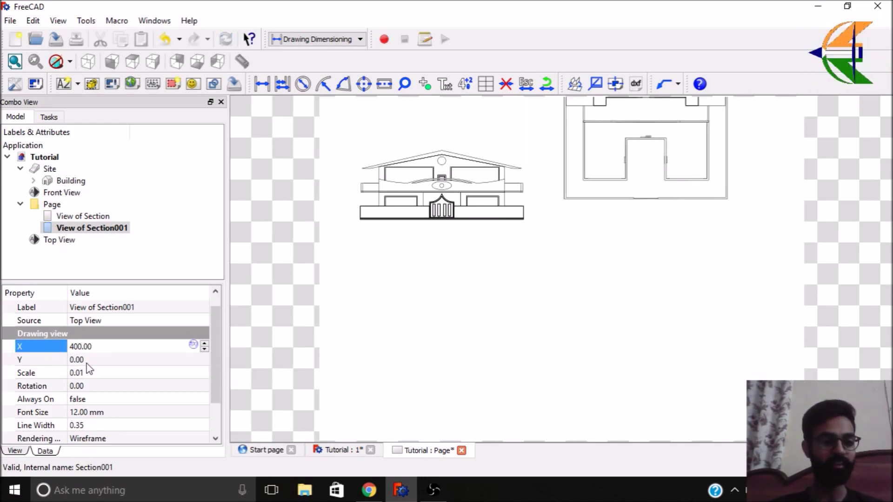
left_click(87, 361)
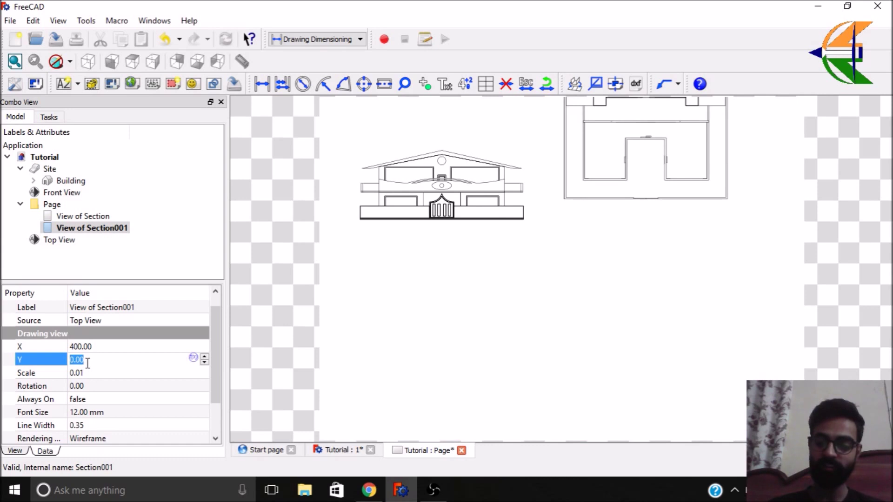
type("200")
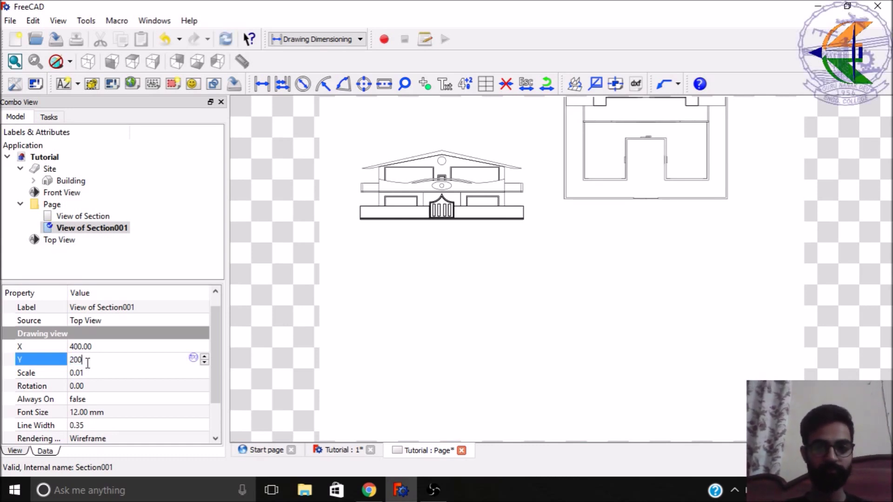
key("Return")
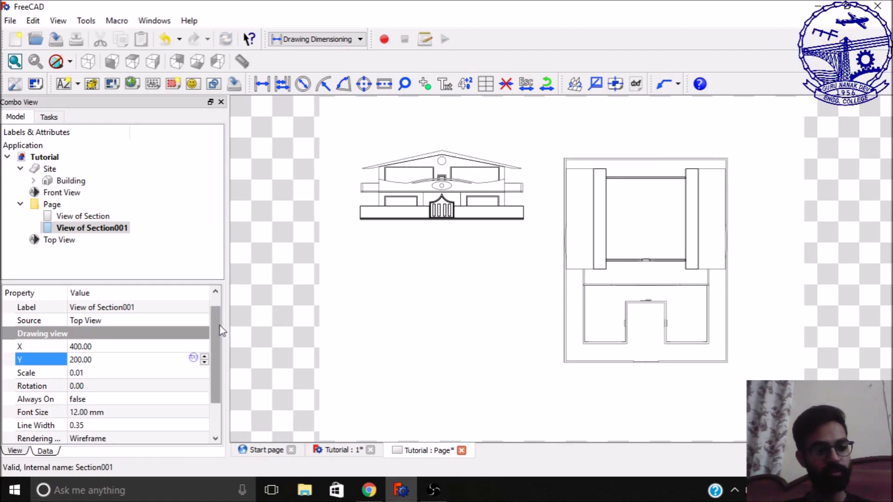
left_click_drag(220, 327, 212, 362)
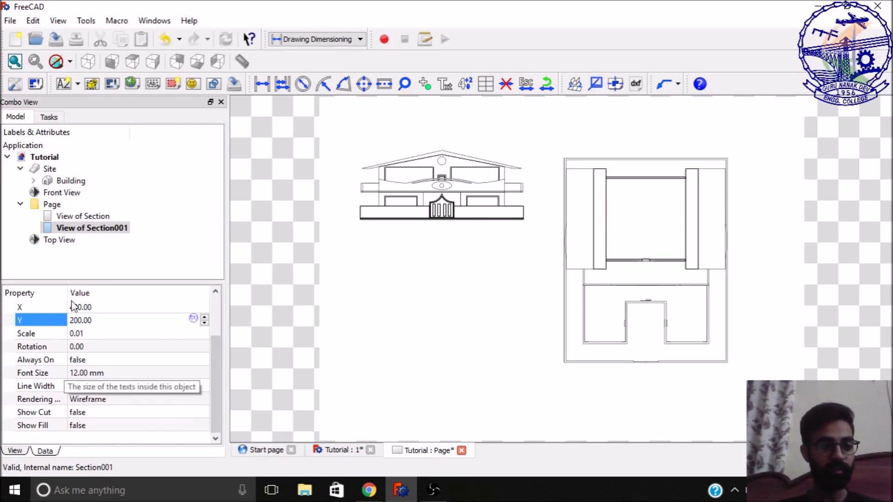
left_click_drag(67, 293, 93, 293)
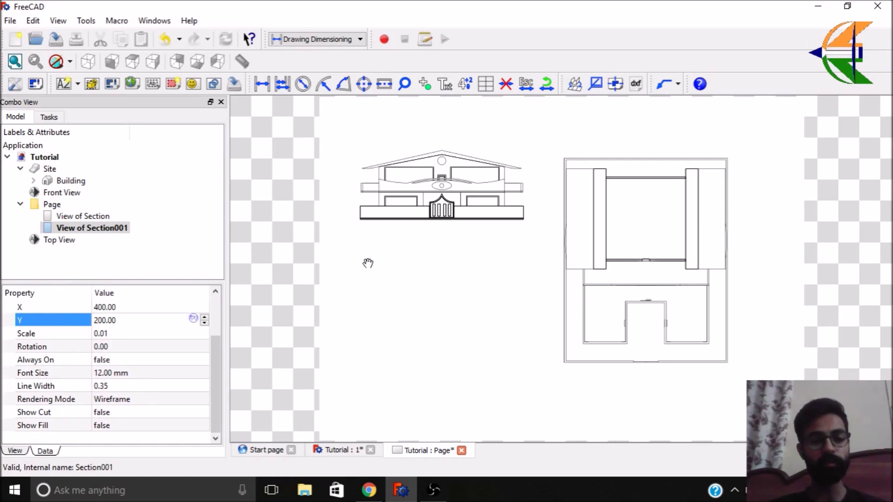
left_click(166, 398)
left_click(166, 398)
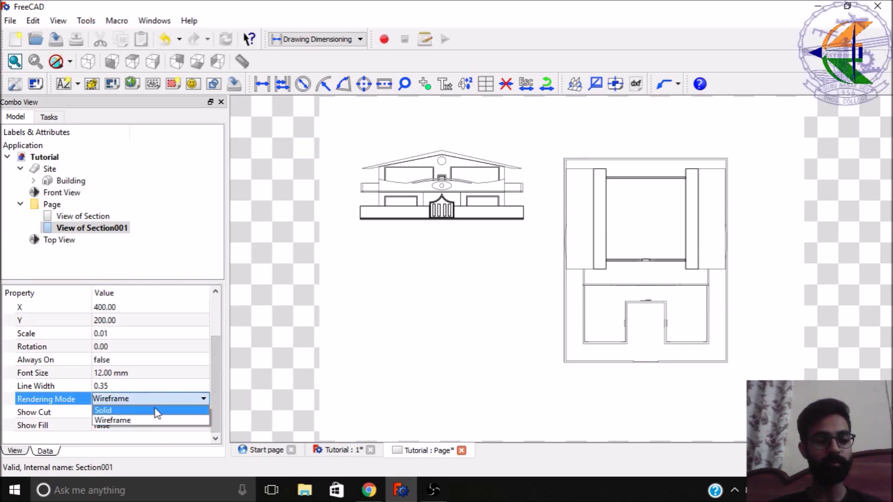
left_click(156, 410)
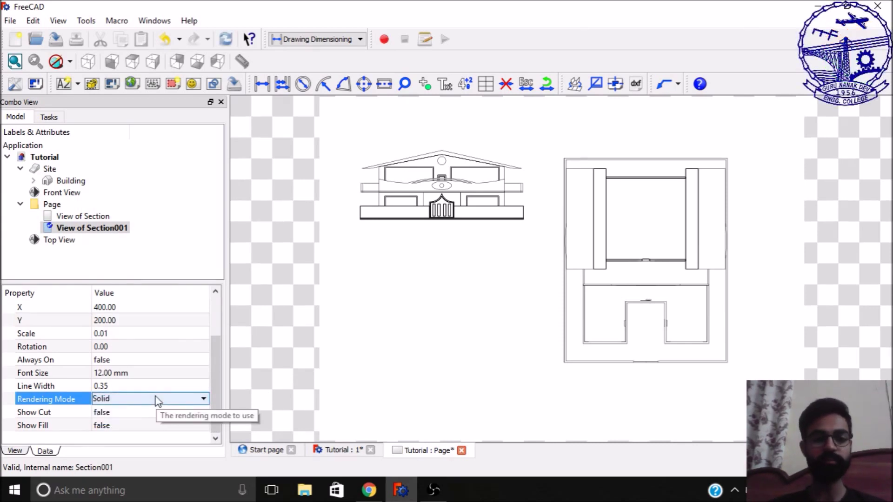
key("ctrl+r")
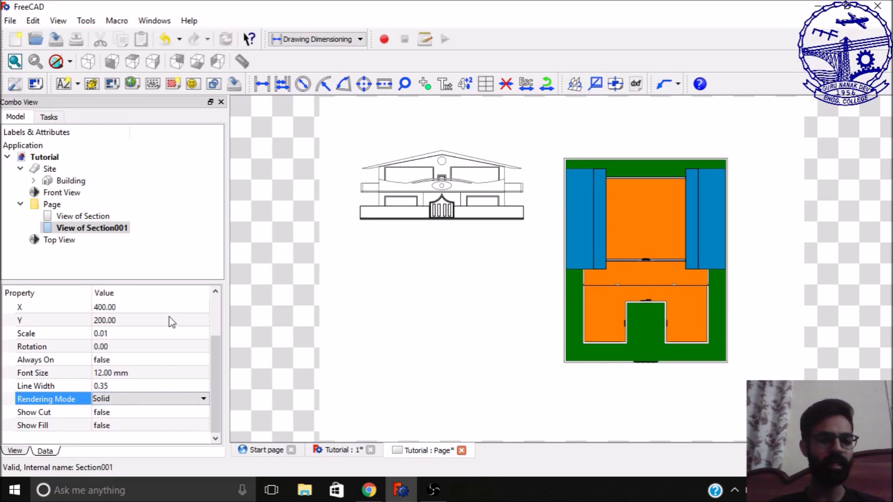
left_click(161, 396)
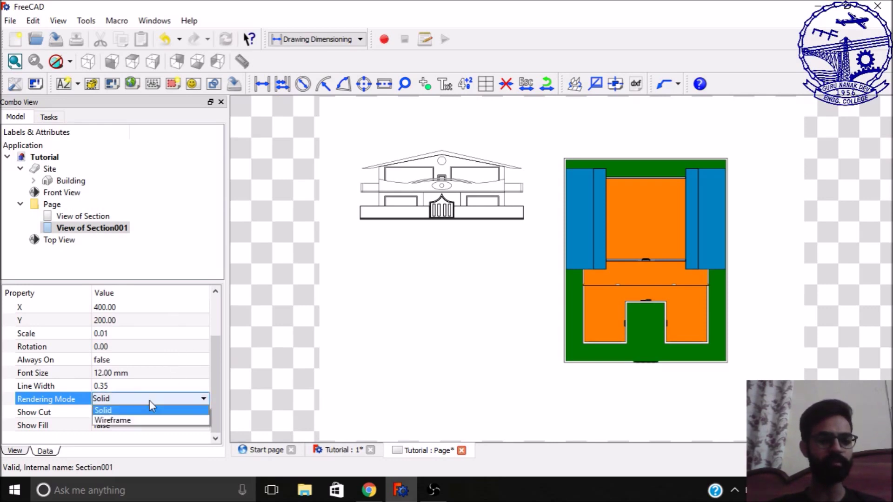
left_click(125, 420)
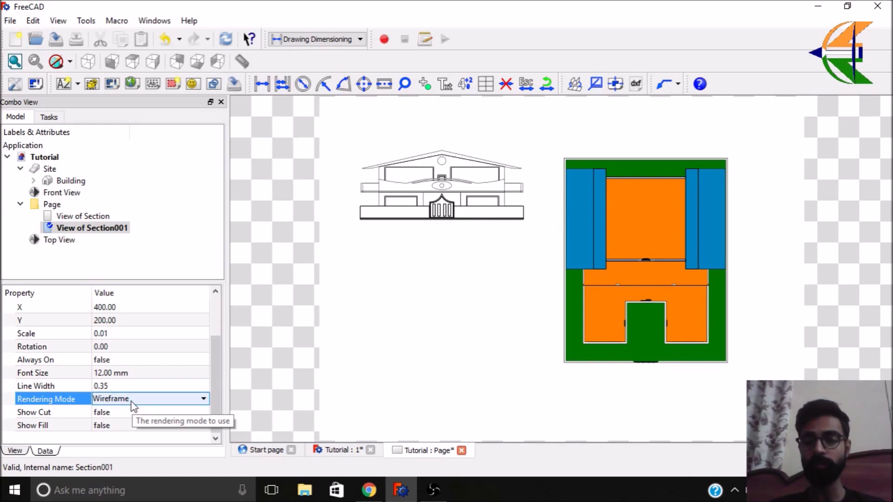
key("ctrl+r")
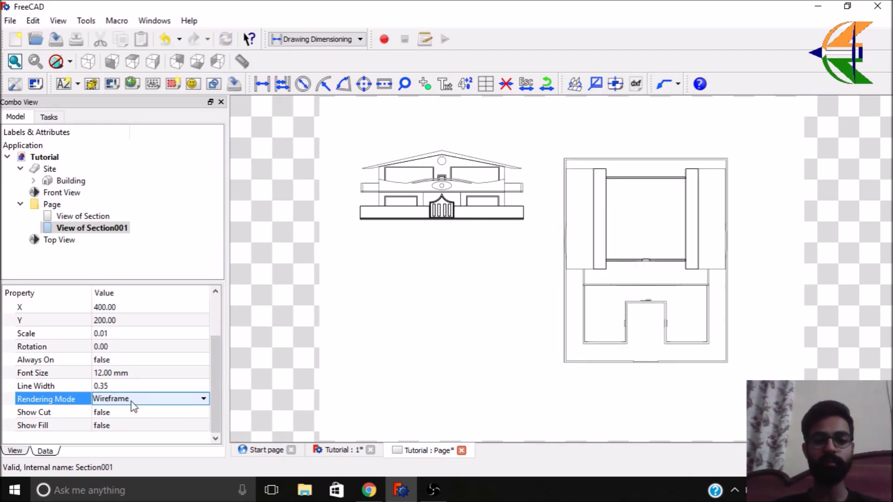
left_click(21, 205)
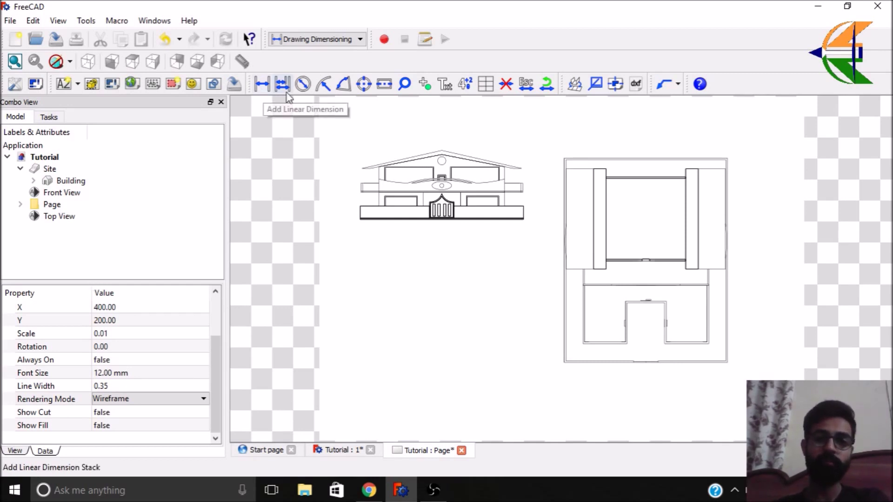
- Dimension the front view's 20000 overall width and its 8450 and 3450 heights
left_click(262, 84)
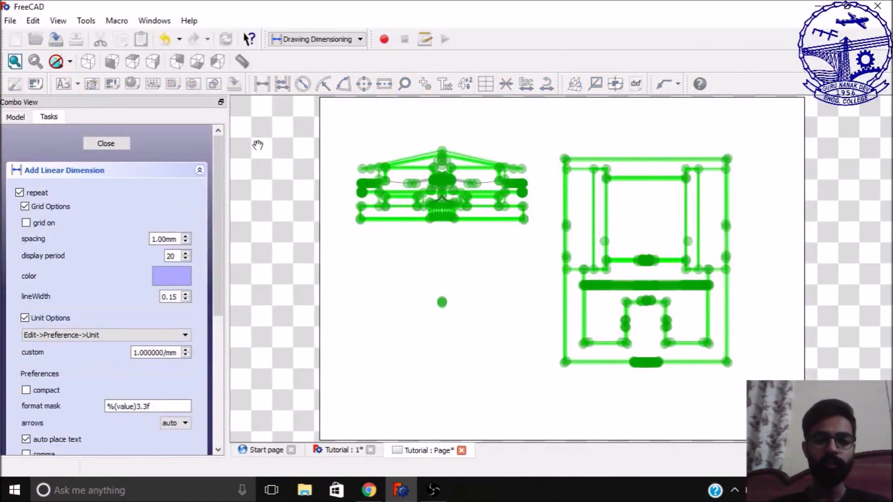
left_click(361, 219)
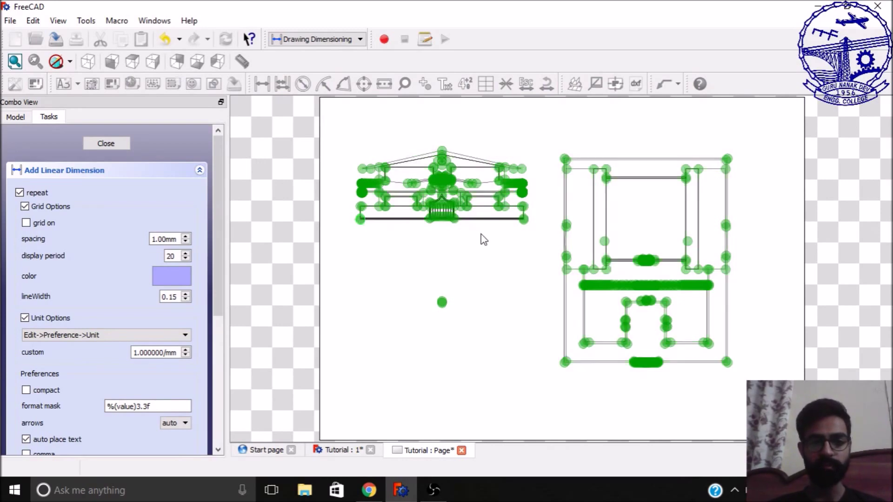
left_click(522, 217)
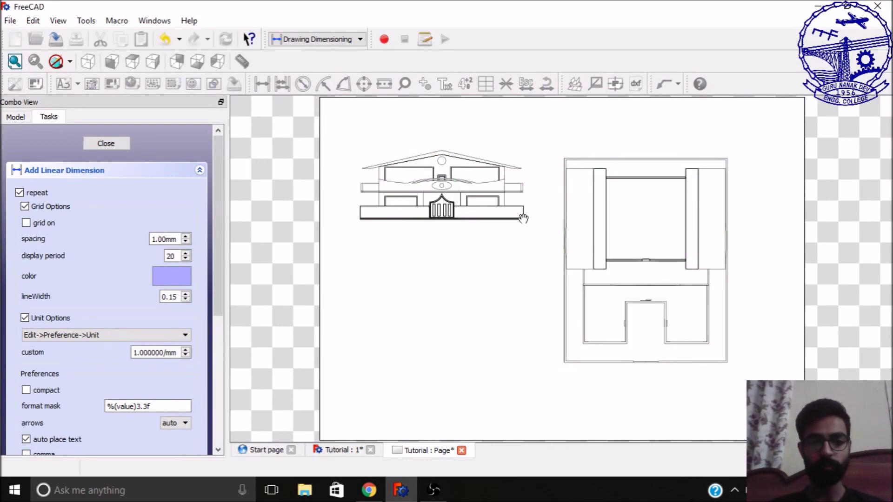
left_click(513, 247)
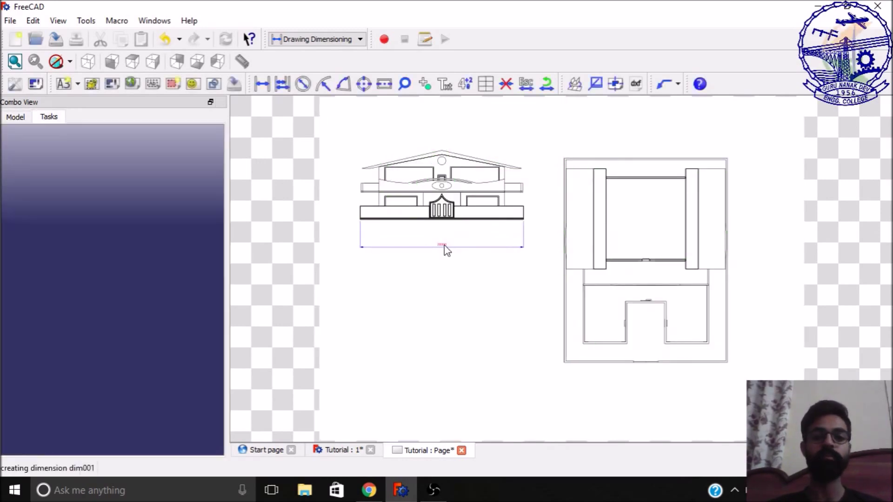
scroll(444, 245, "up", 4)
scroll(490, 297, "down", 3)
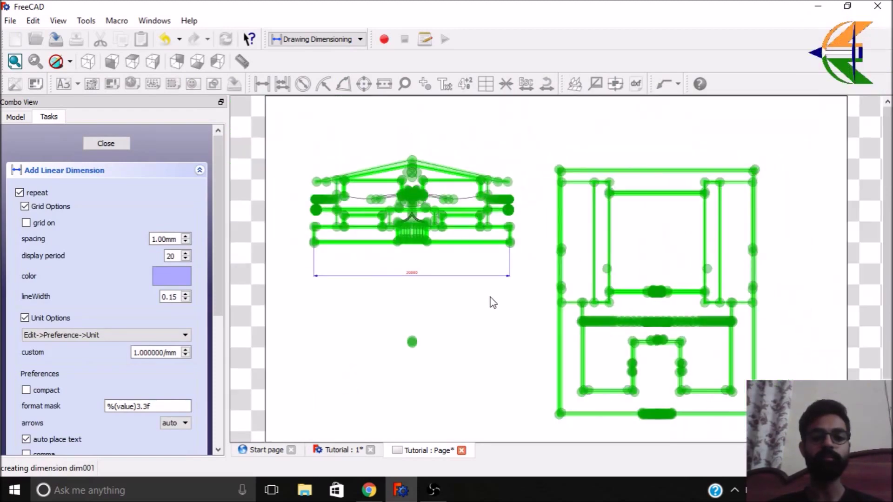
scroll(334, 239, "up", 2)
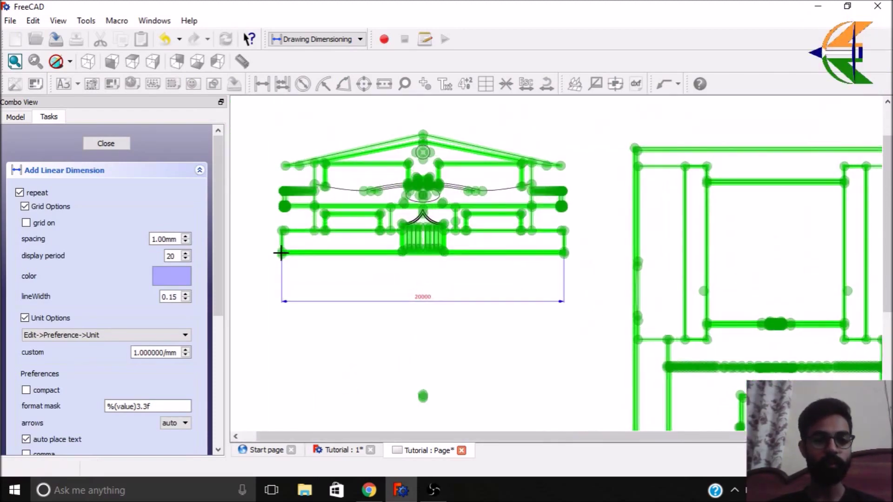
left_click(422, 132)
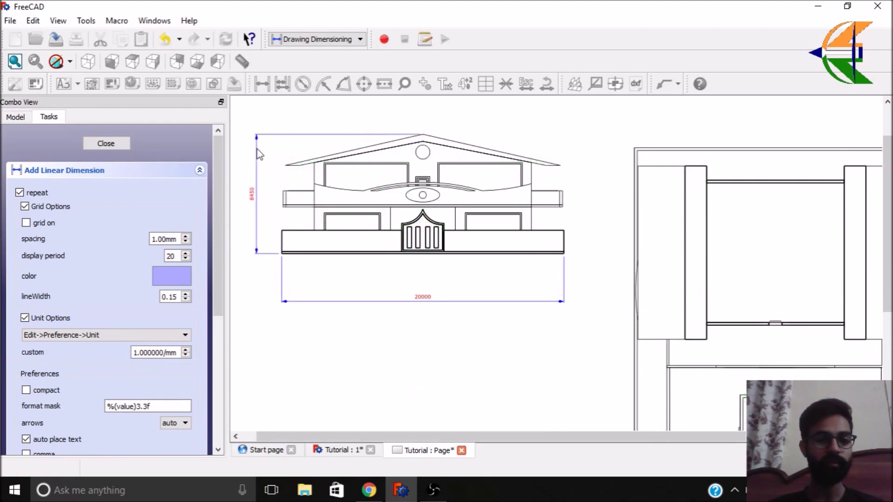
left_click(258, 149)
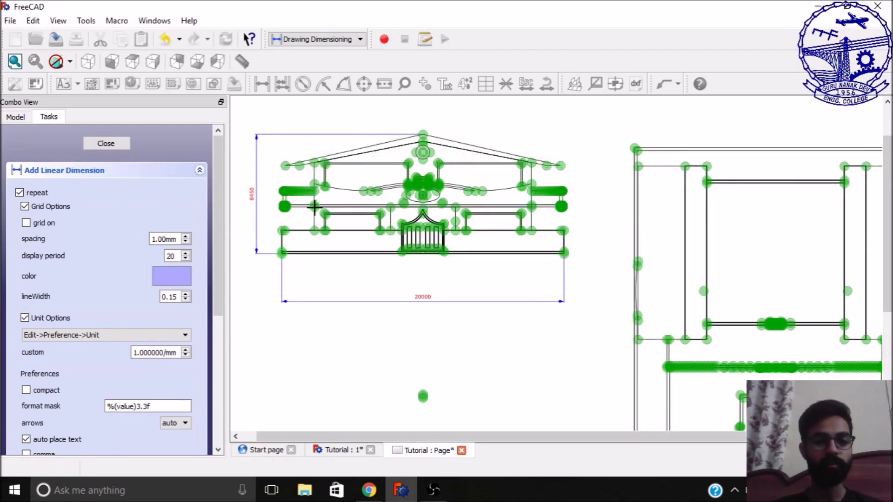
left_click(285, 206)
left_click(273, 214)
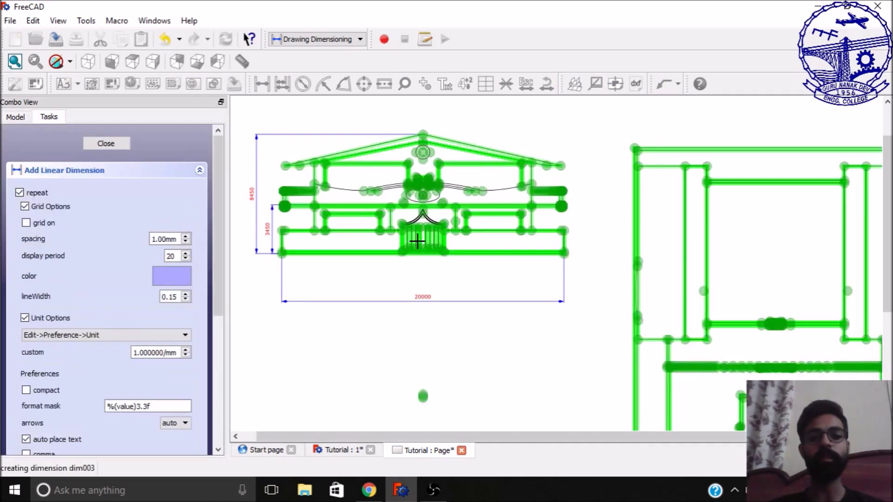
- Add the 3000 width dimension under the entrance door and finish
scroll(417, 243, "up", 6)
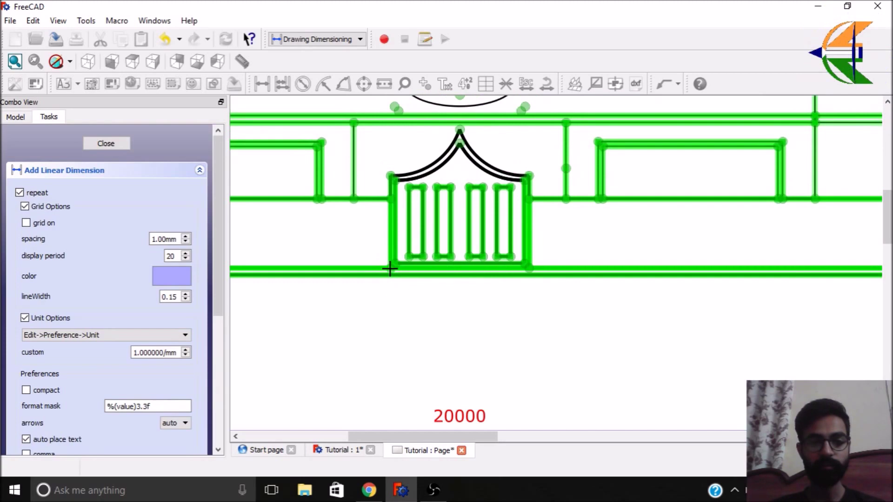
left_click(390, 269)
left_click(528, 268)
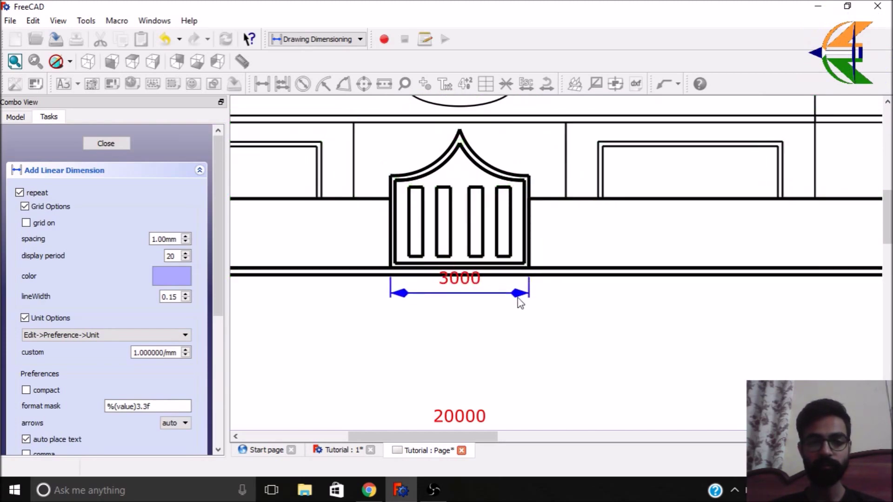
left_click(503, 313)
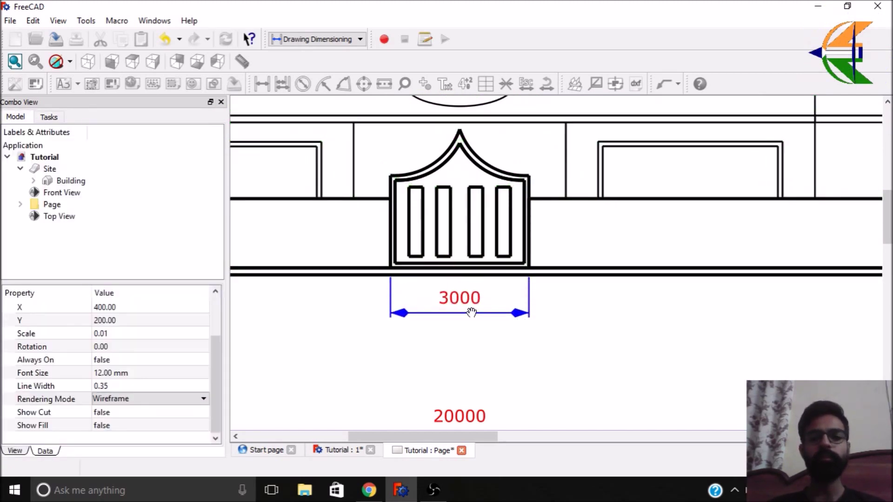
scroll(473, 322, "down", 5)
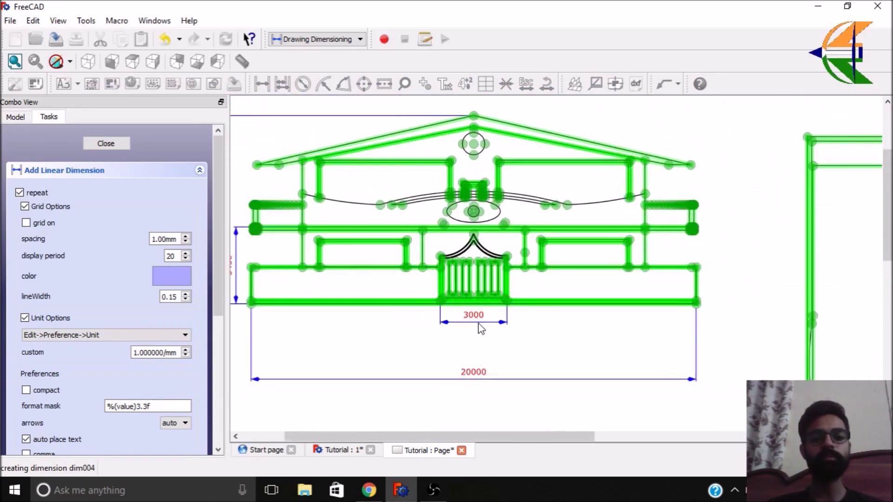
scroll(481, 329, "down", 1)
left_click(129, 144)
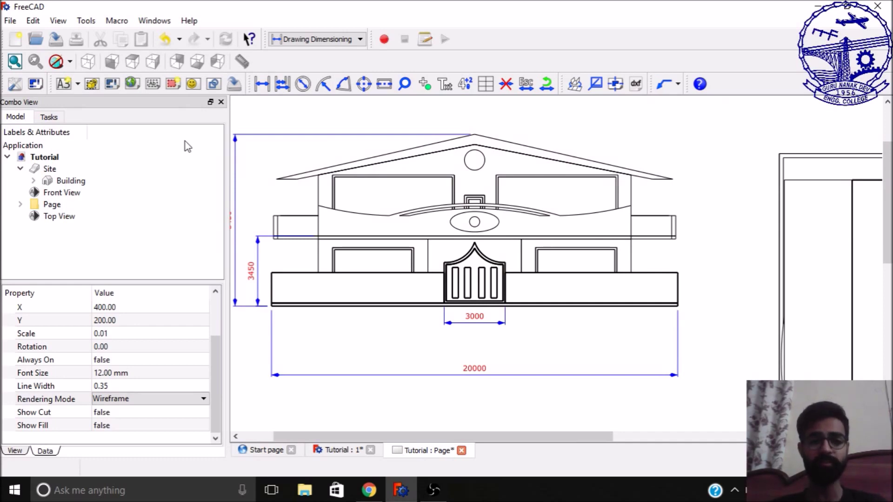
- Place diameter labels Ø1000 above the roof, Ø500 at upper right and Ø3000 beside the arch
left_click(304, 85)
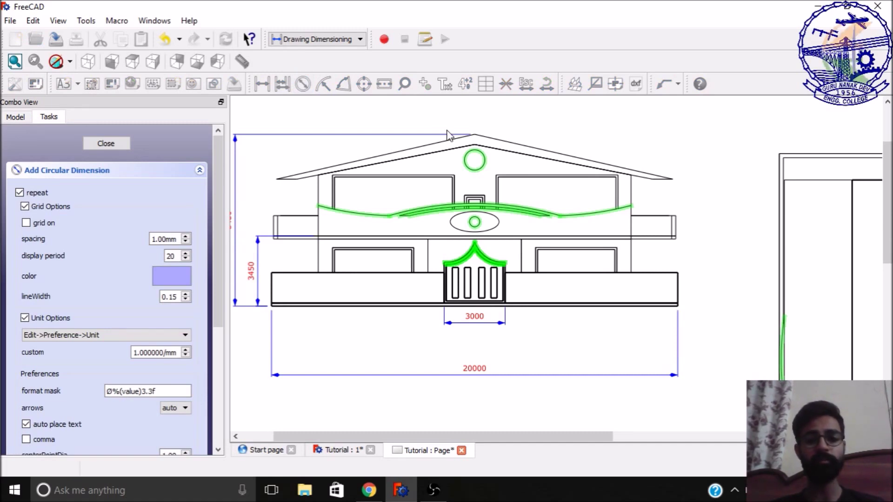
left_click(483, 161)
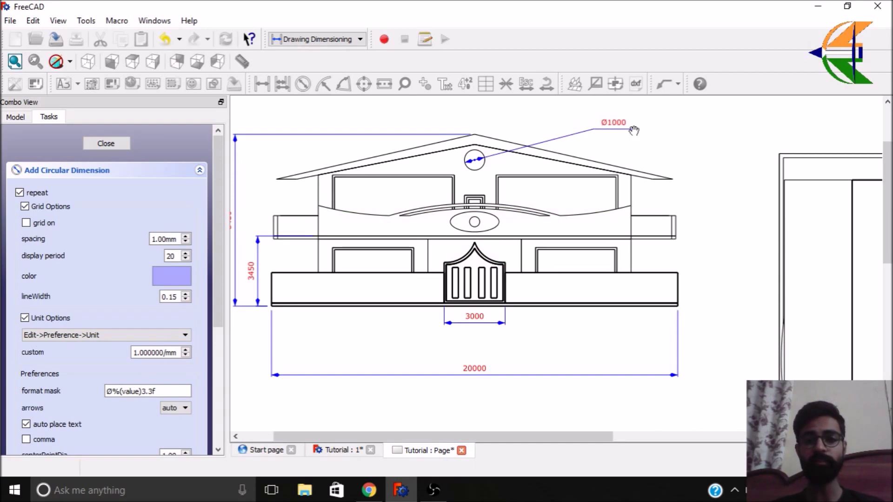
left_click(634, 131)
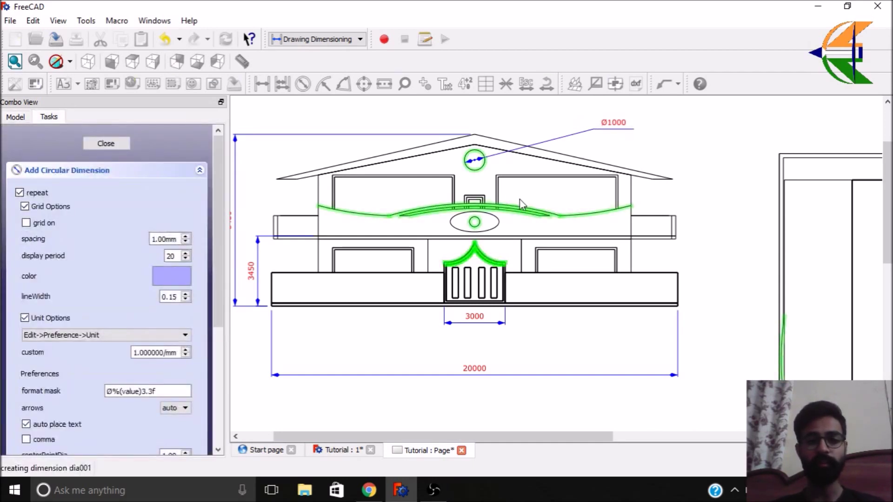
left_click(475, 223)
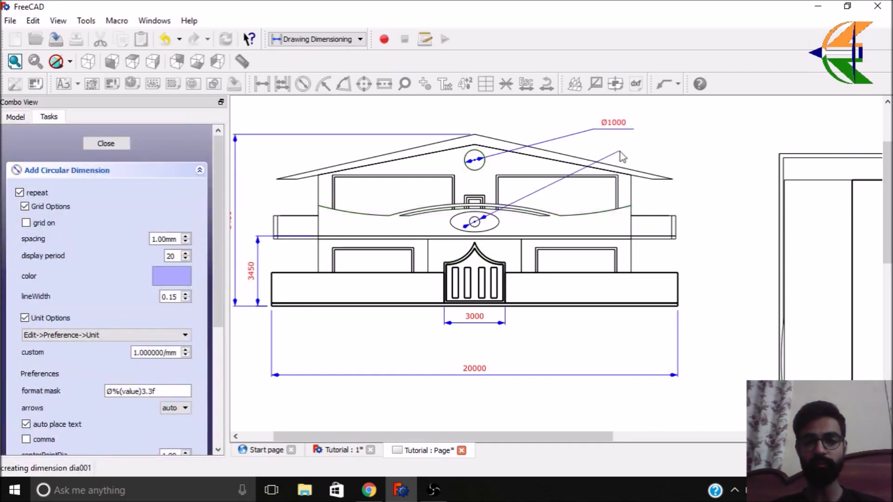
left_click(646, 151)
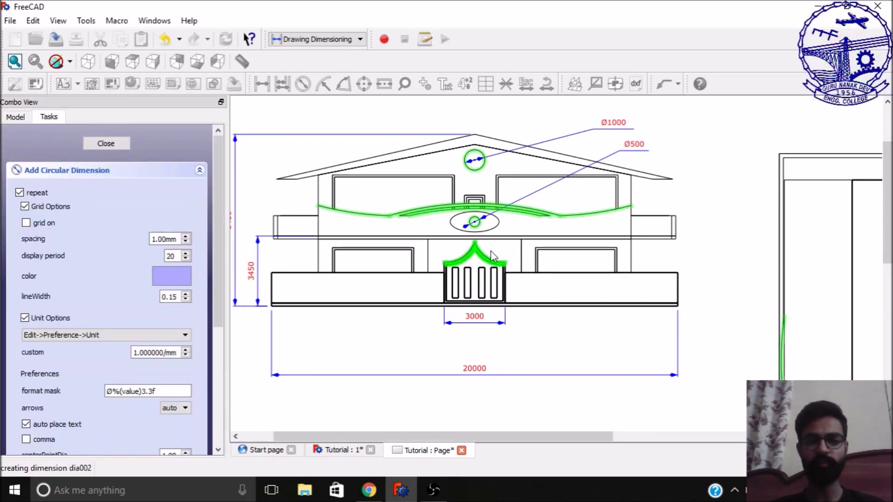
left_click(491, 252)
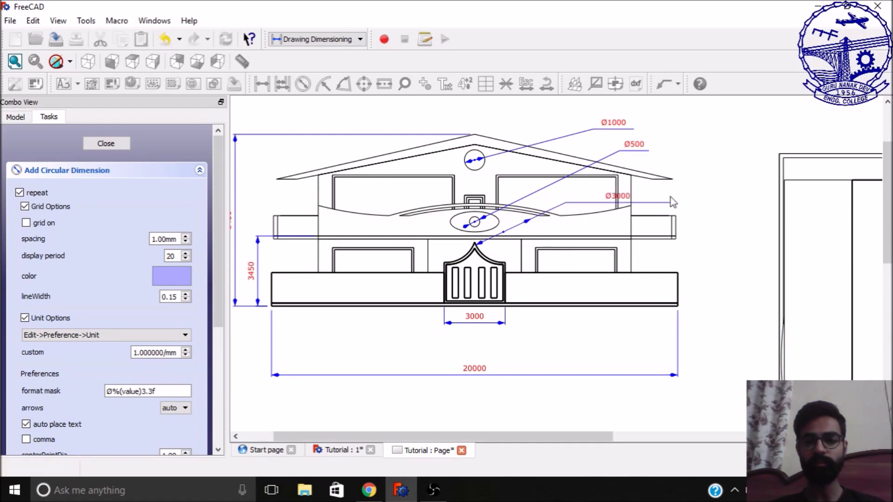
left_click(605, 200)
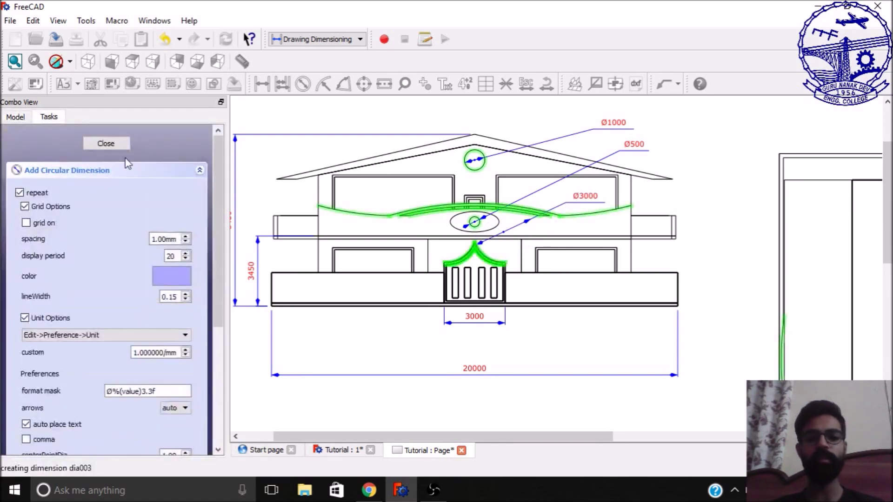
left_click(106, 143)
scroll(424, 199, "up", 2)
- Add the top plan's overall width dimension below it
scroll(420, 196, "down", 3)
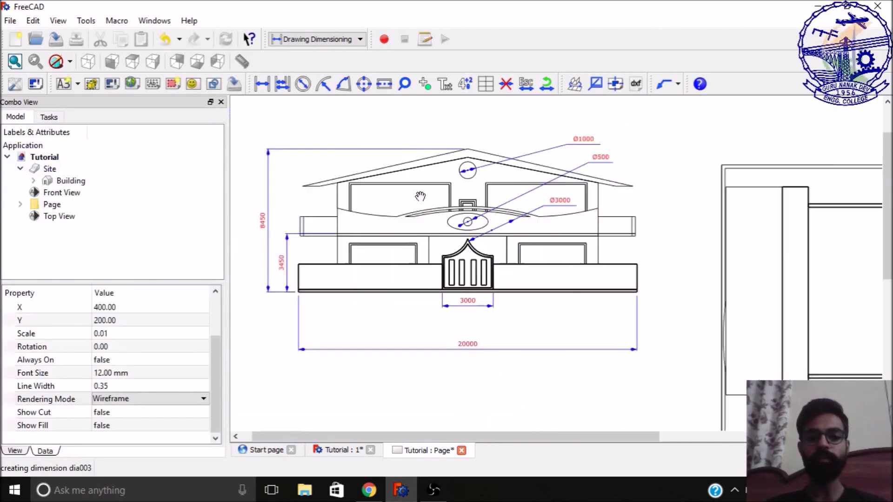
scroll(421, 196, "down", 4)
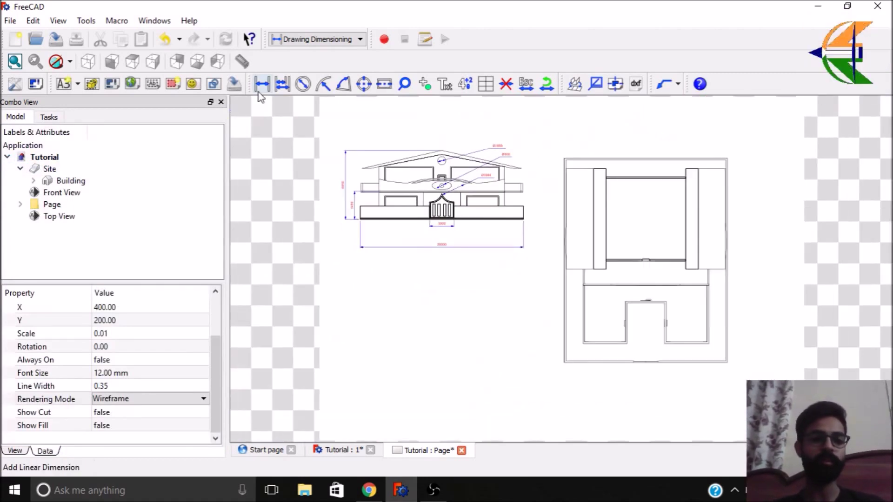
left_click(262, 84)
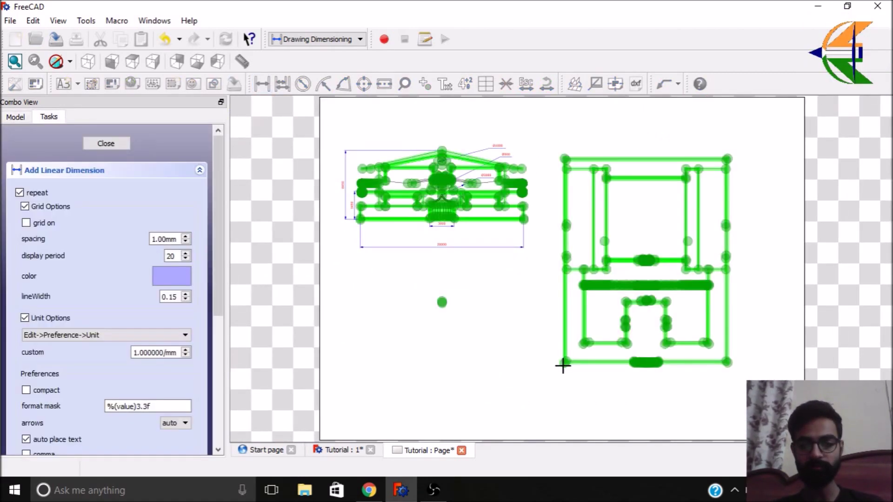
left_click(729, 362)
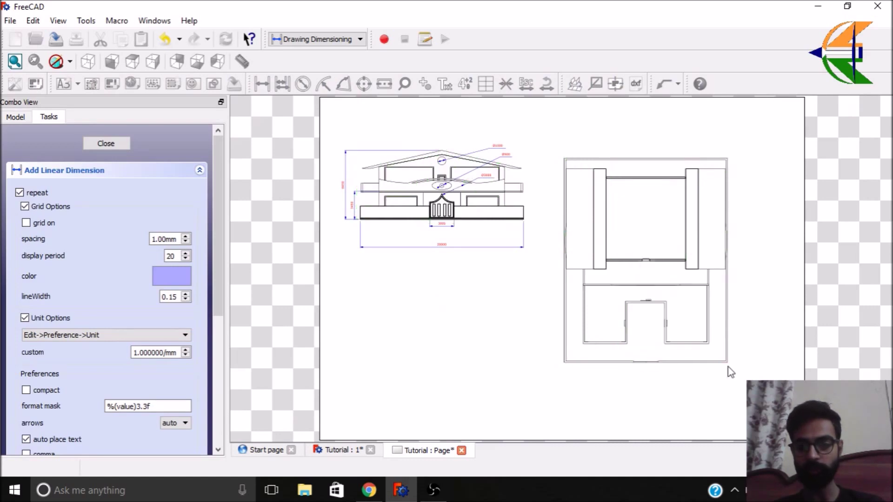
left_click(717, 388)
key("Escape")
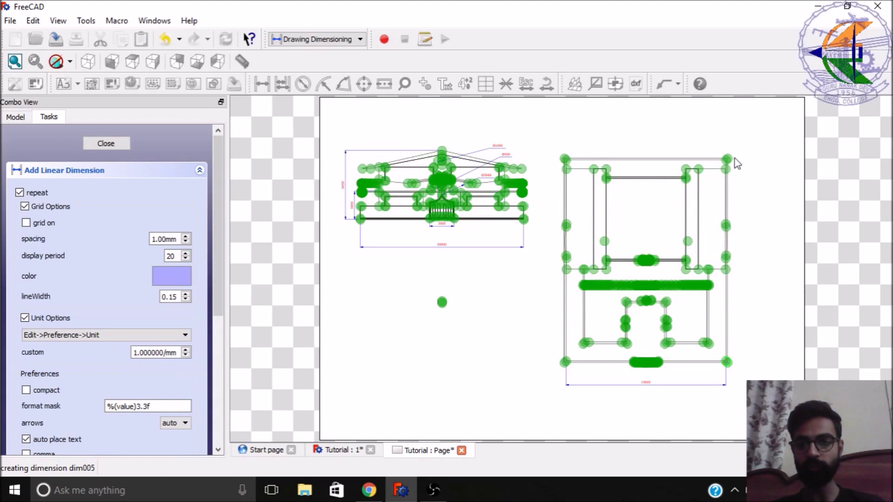
- Add the top plan's depth dimension and the 6753.34 inner rectangle width
left_click(727, 158)
left_click(755, 163)
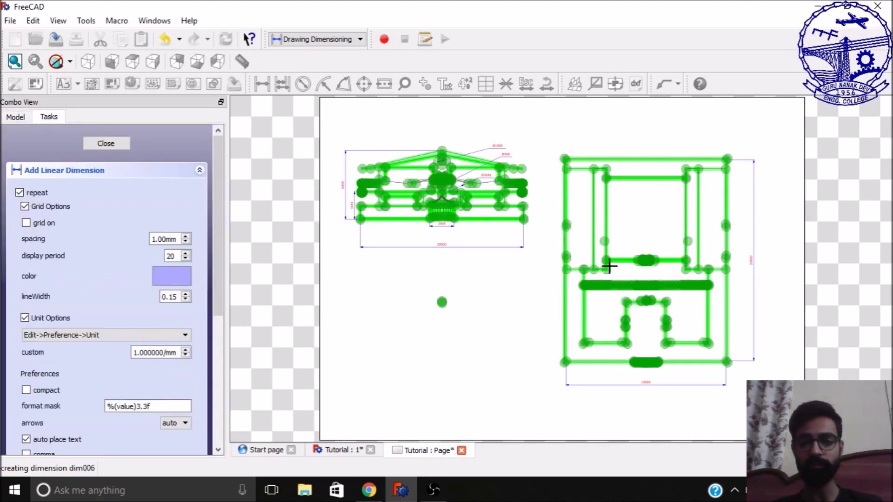
left_click(685, 261)
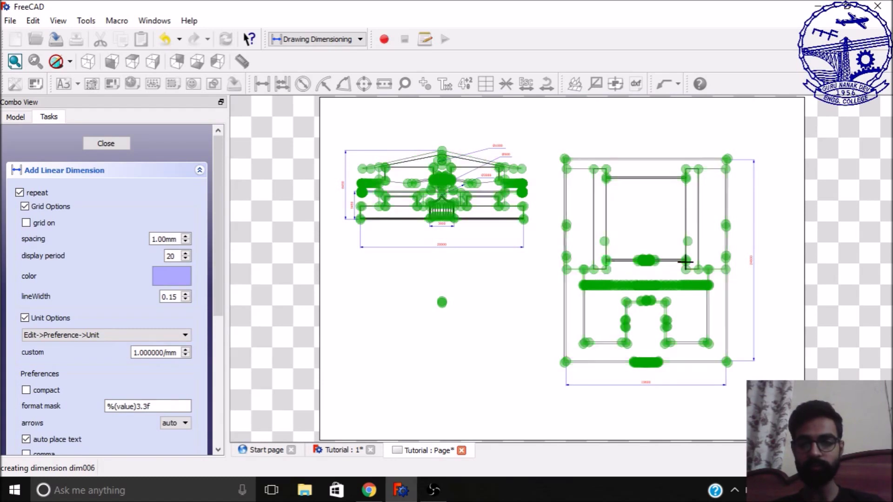
left_click(689, 260)
left_click(663, 224)
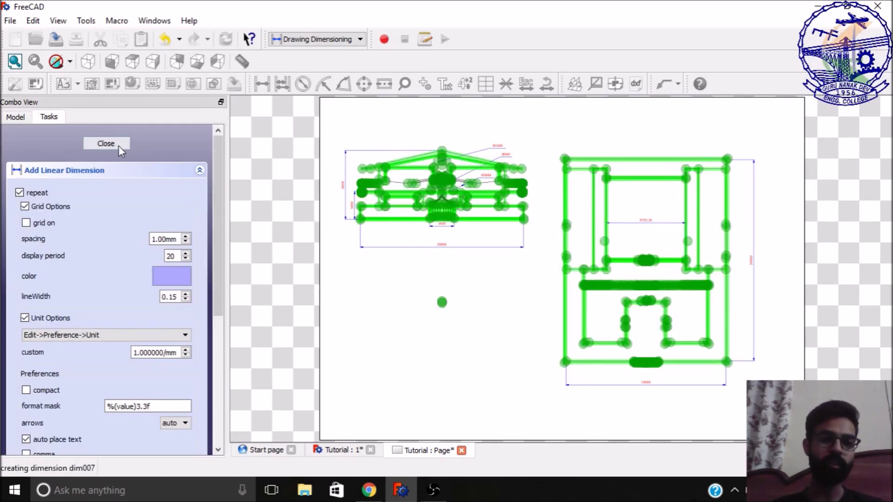
left_click(118, 146)
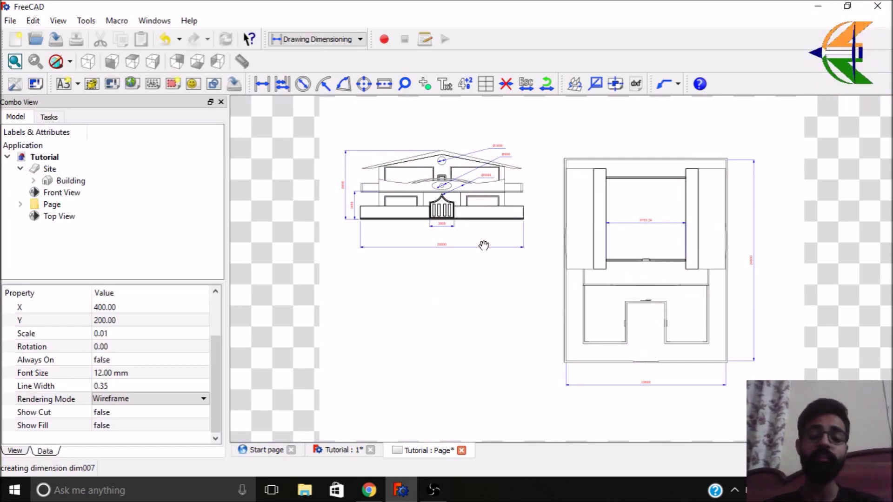
scroll(459, 221, "up", 2)
scroll(459, 221, "up", 3)
scroll(425, 203, "down", 4)
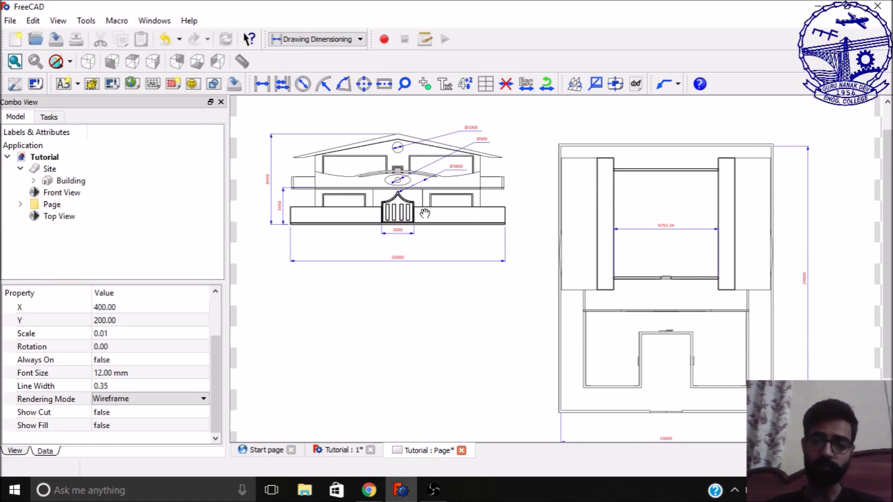
scroll(424, 213, "down", 2)
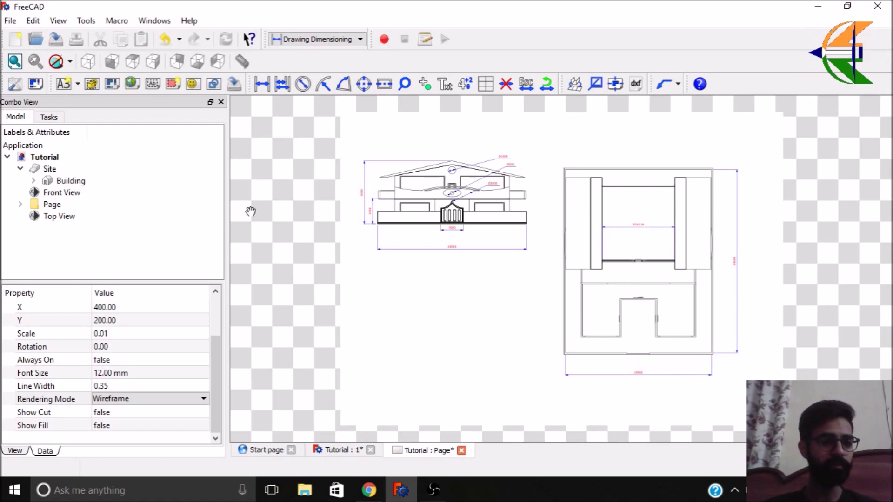
- Export the drawing Page as my_plan.pdf on the Desktop, replacing the existing file
left_click(54, 207)
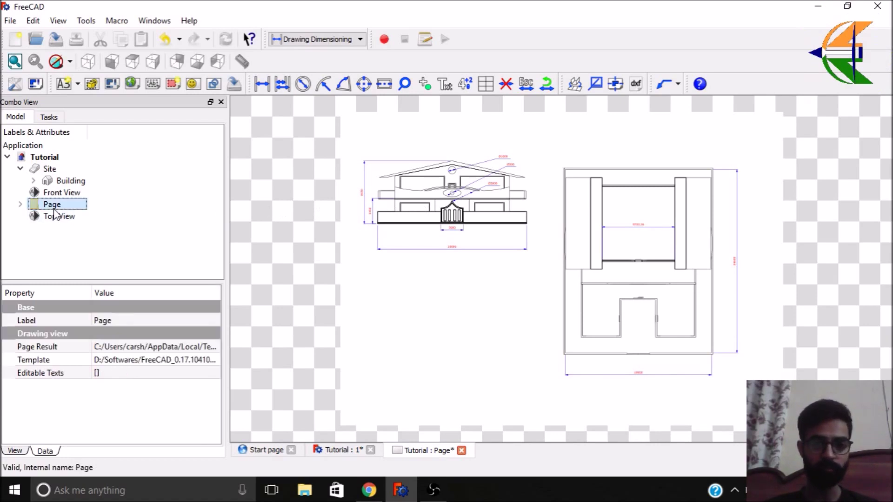
left_click(9, 24)
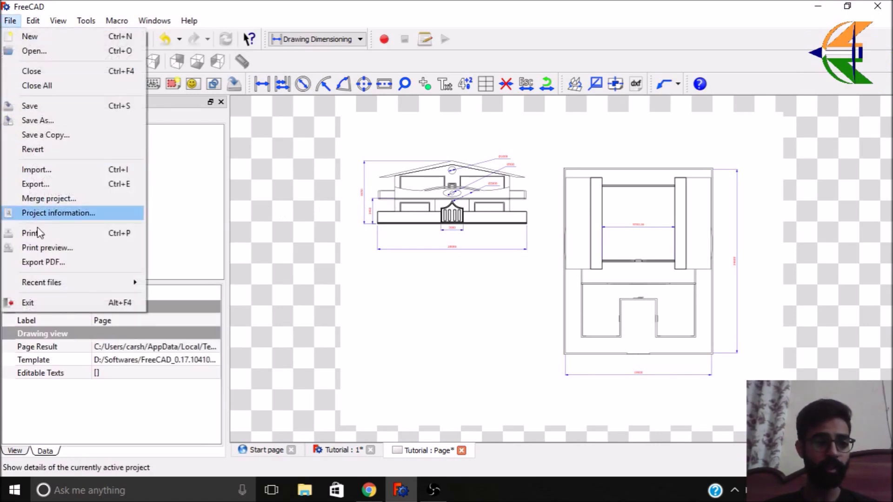
left_click(52, 262)
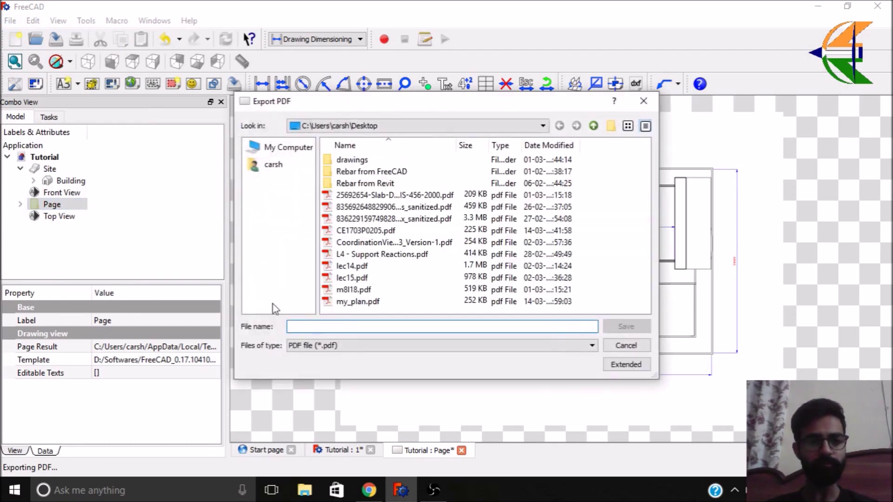
left_click(347, 303)
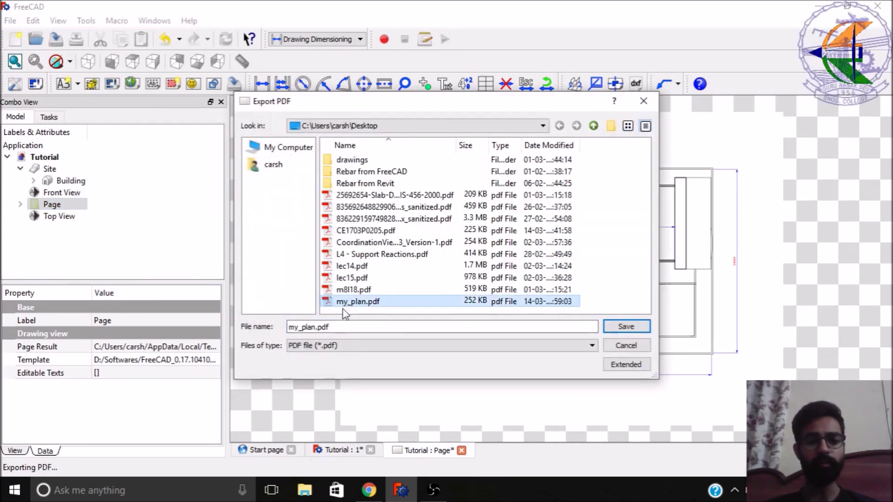
left_click(624, 326)
left_click(432, 263)
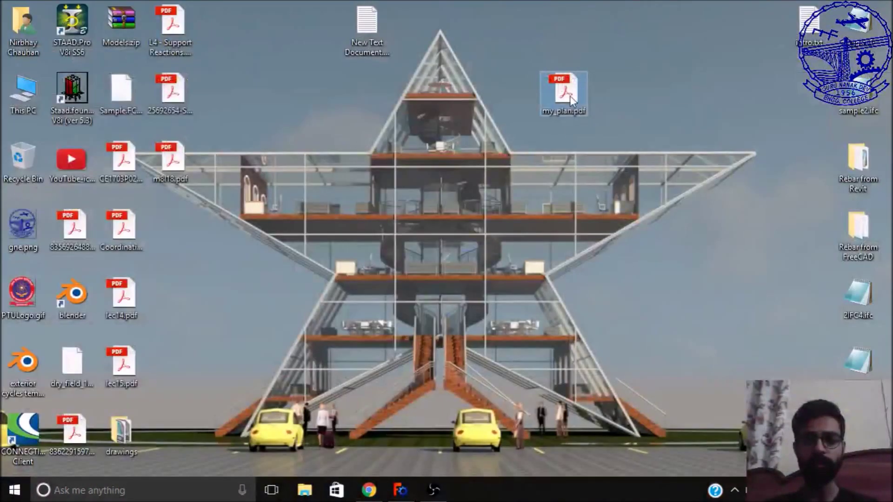
- Open my_plan.pdf in Acrobat Reader, zoom to 75% and pan to the 9753.34 dimension
double_click(564, 93)
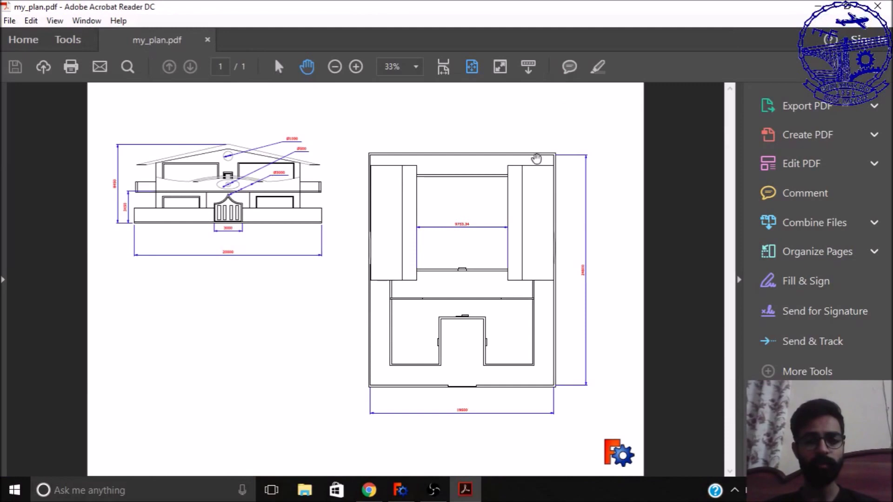
left_click(739, 190)
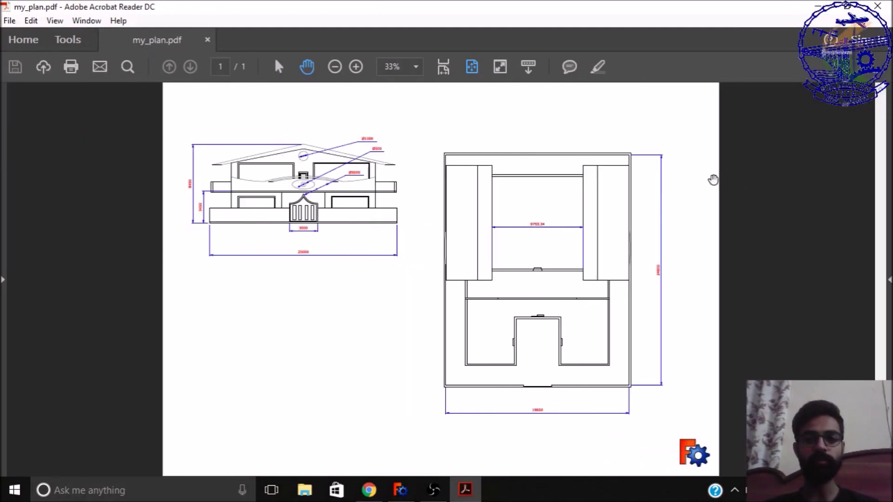
left_click(357, 67)
left_click_drag(538, 329, 504, 295)
left_click_drag(526, 191, 533, 332)
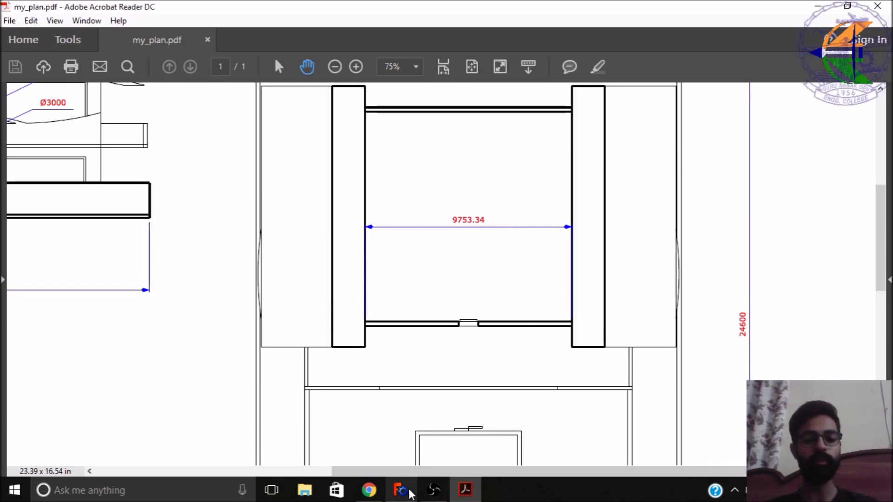
left_click(400, 489)
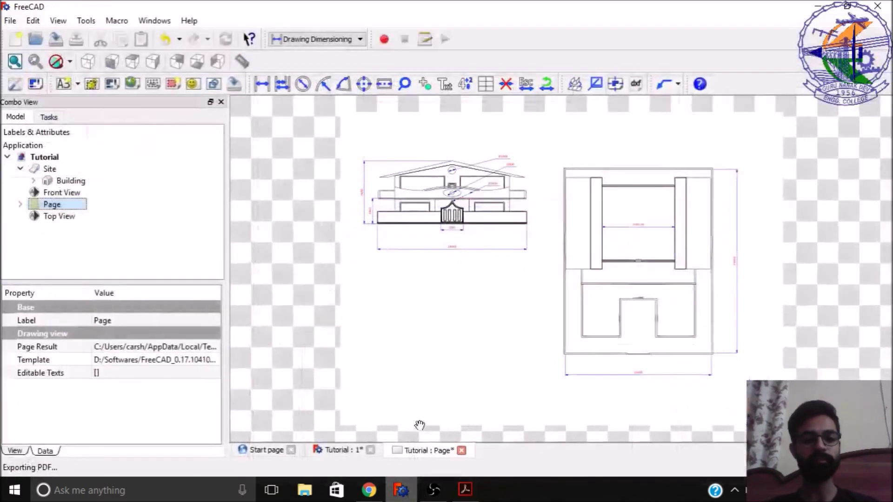
- Return to the Tutorial 3D house model and orbit to an angled overhead view
left_click(331, 460)
scroll(723, 318, "down", 5)
middle_click_drag(628, 267, 573, 311)
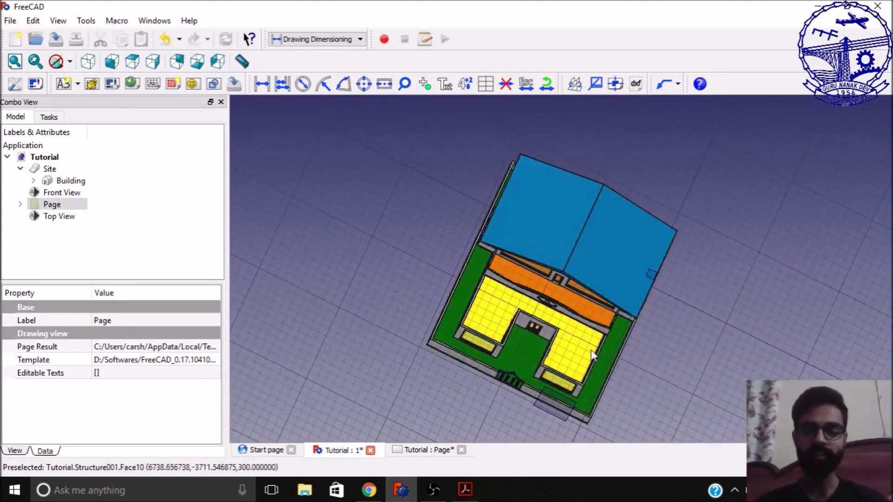